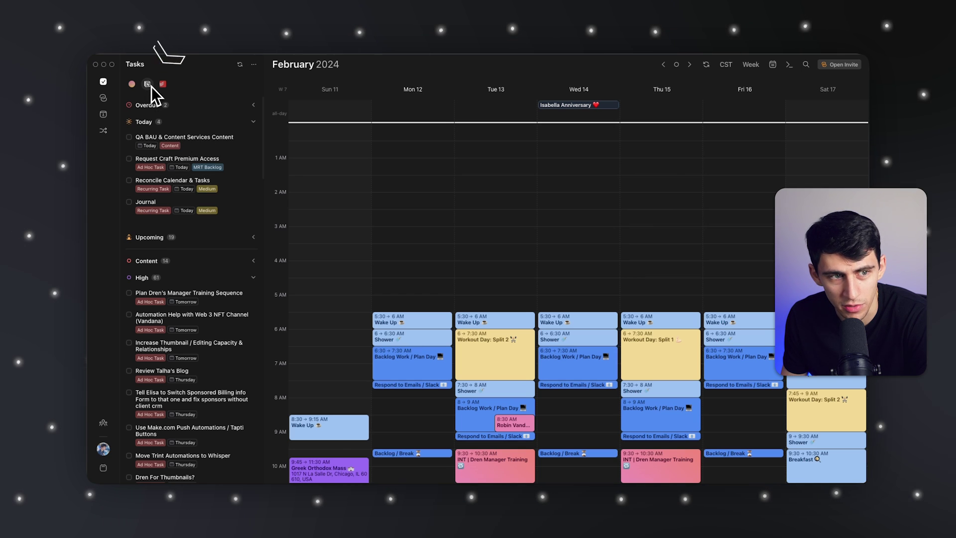
- Go back one week to February 4–10 and look over its scheduled events and tasks
{"action": "scroll", "coordinate": [555, 247], "scroll_direction": "down", "scroll_amount": 3}
{"action": "scroll", "coordinate": [555, 247], "scroll_direction": "down", "scroll_amount": 1}
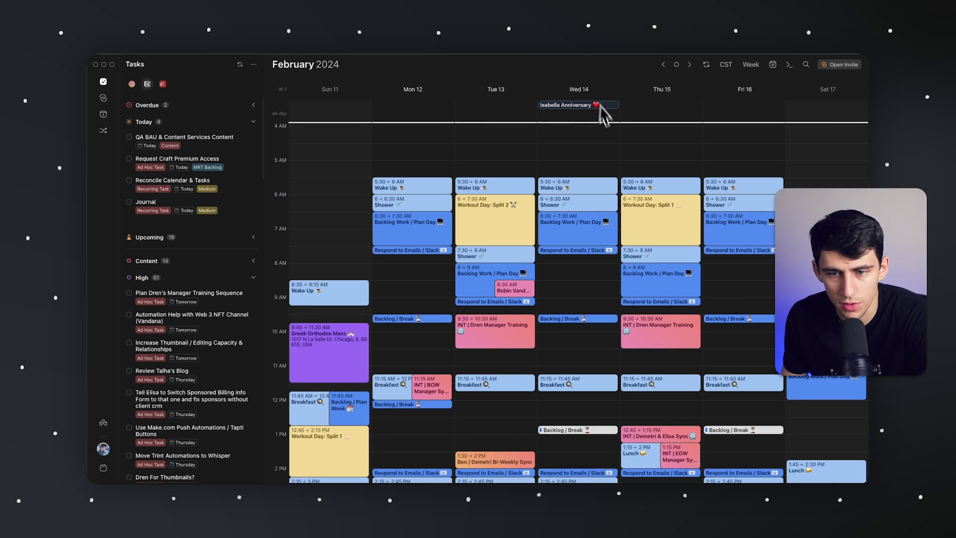
{"action": "left_click", "coordinate": [663, 66]}
{"action": "scroll", "coordinate": [520, 196], "scroll_direction": "down", "scroll_amount": 5}
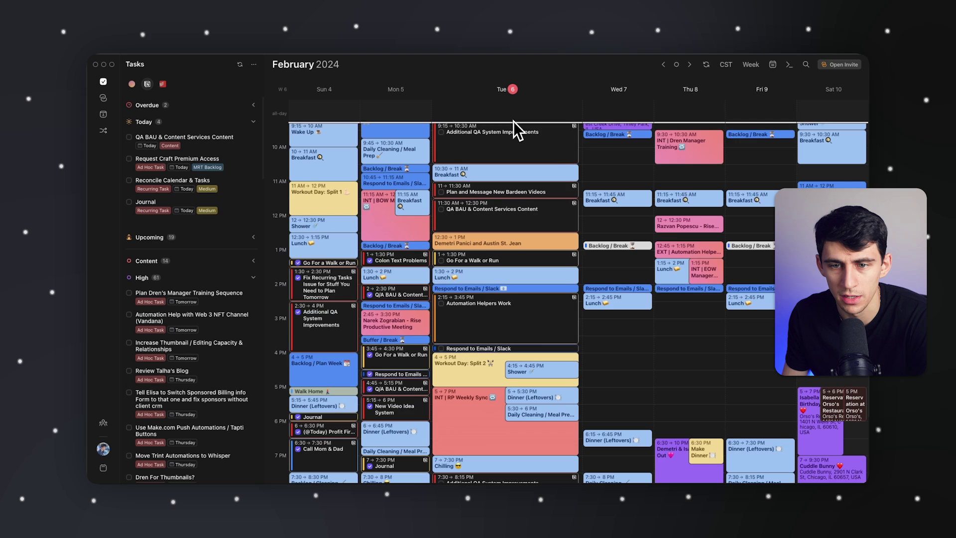
{"action": "scroll", "coordinate": [513, 121], "scroll_direction": "up", "scroll_amount": 3}
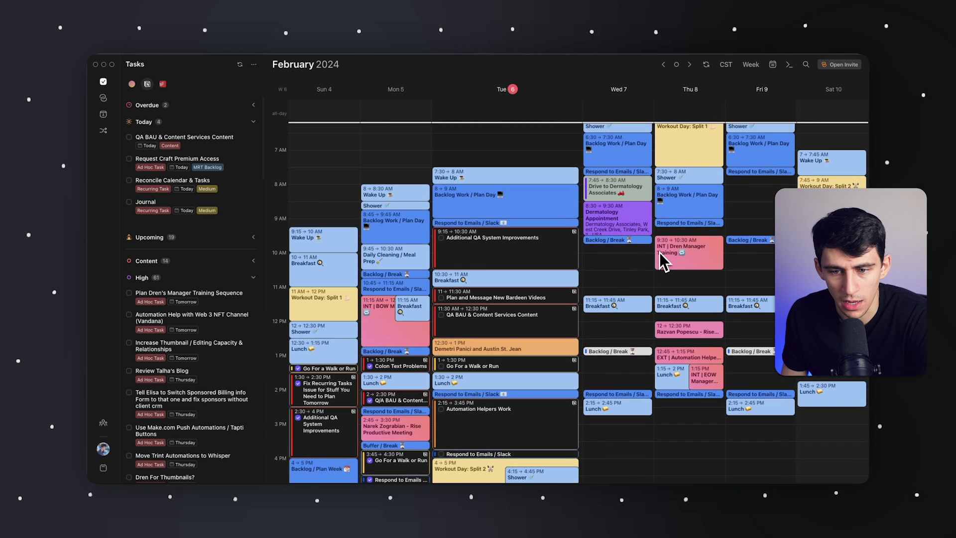
{"action": "scroll", "coordinate": [660, 252], "scroll_direction": "down", "scroll_amount": 1}
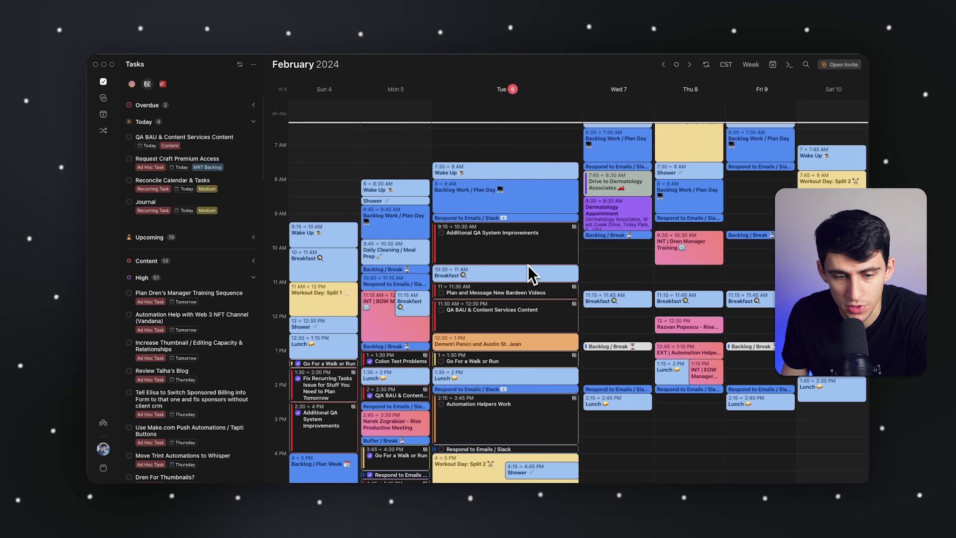
- Open the calendar management settings, view the providers available for a new calendar account and close the provider list
{"action": "left_click", "coordinate": [773, 65]}
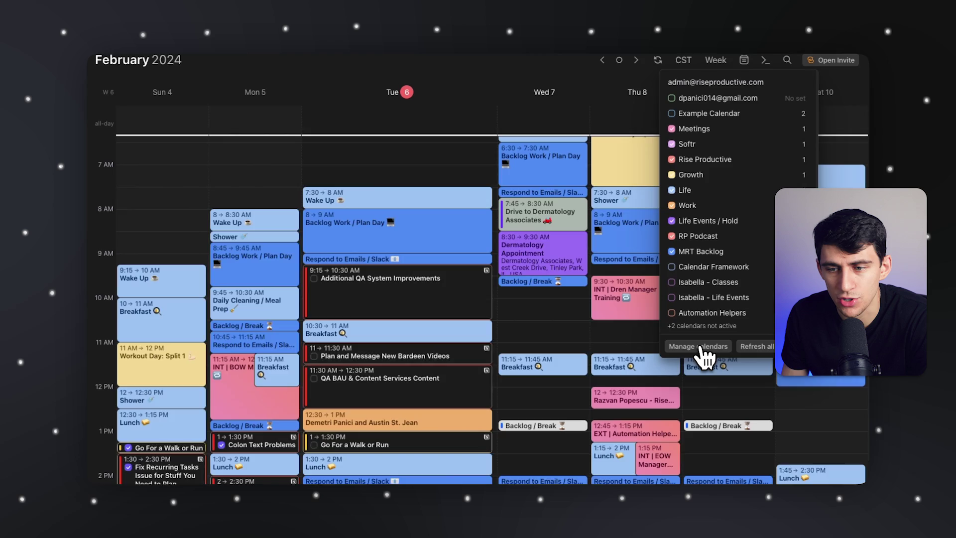
{"action": "left_click", "coordinate": [704, 354]}
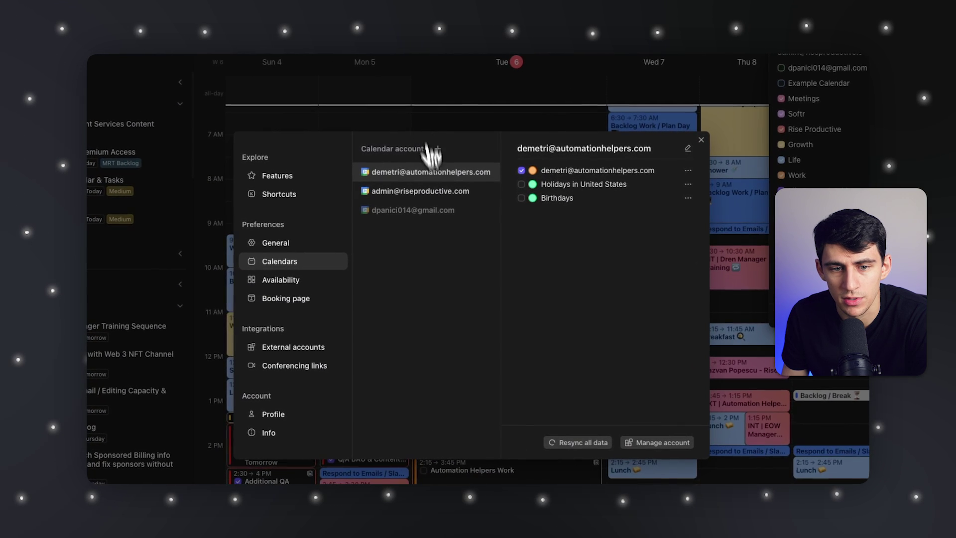
{"action": "left_click", "coordinate": [438, 148]}
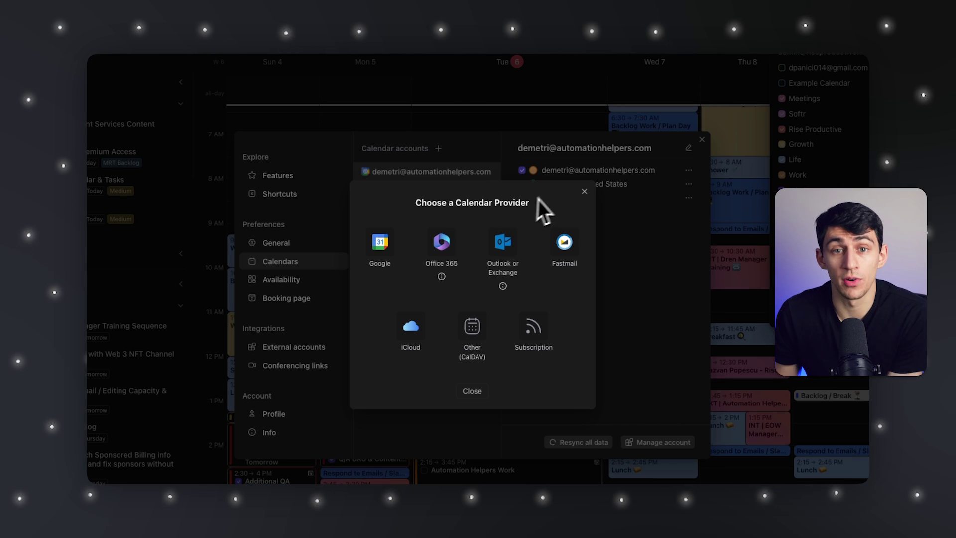
{"action": "left_click", "coordinate": [584, 191]}
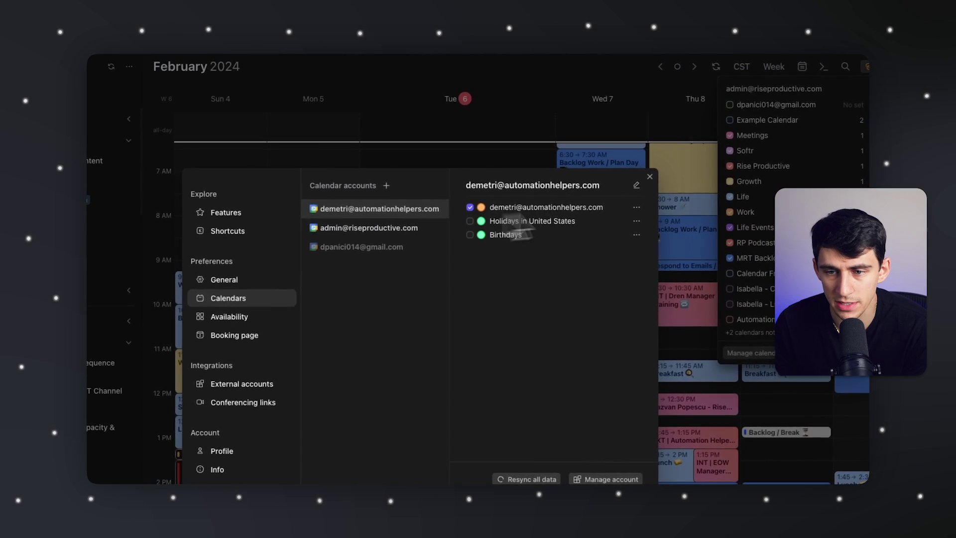
- Review the keyboard shortcut list in the settings, try the global Command Bar shortcut and close the settings
{"action": "left_click", "coordinate": [702, 140]}
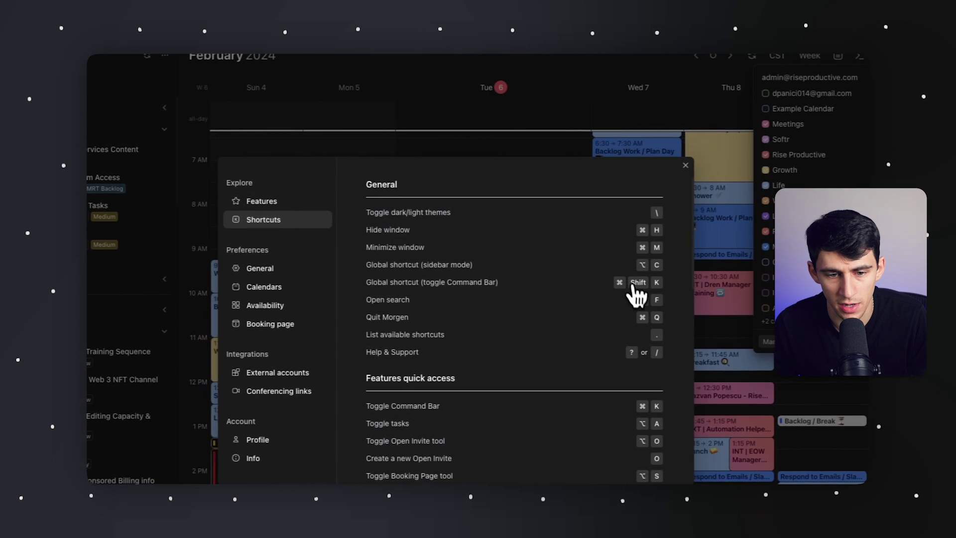
{"action": "key", "text": "super+shift+k"}
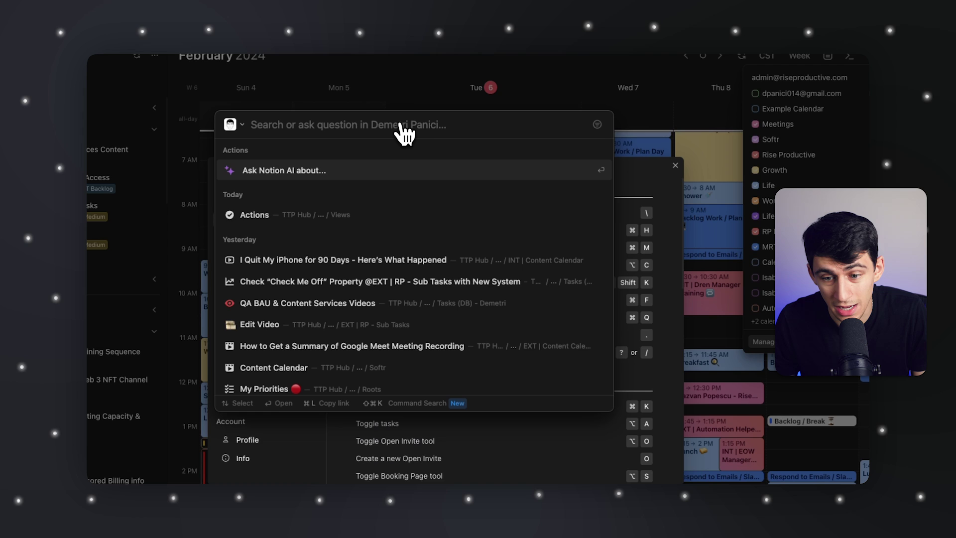
{"action": "key", "text": "Escape"}
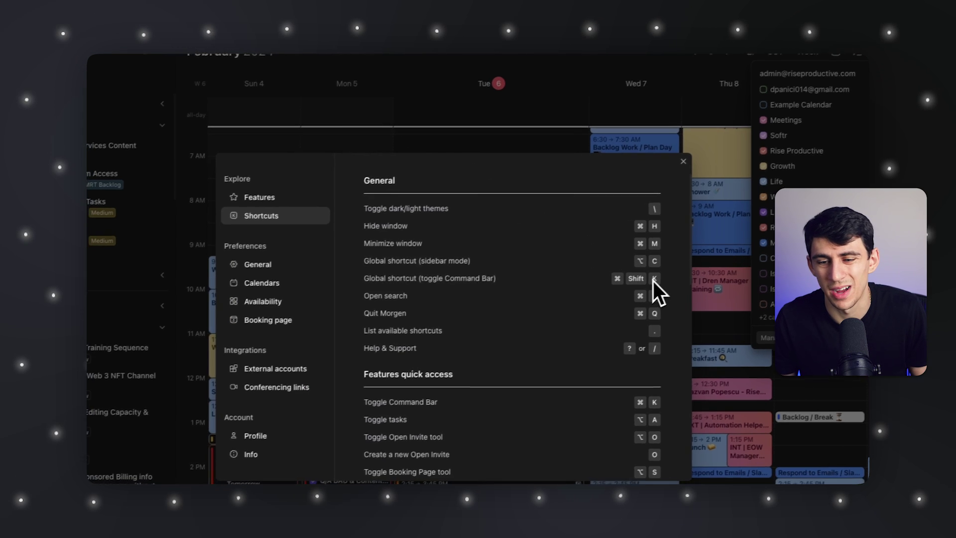
{"action": "scroll", "coordinate": [528, 270], "scroll_direction": "down", "scroll_amount": 2}
{"action": "scroll", "coordinate": [553, 257], "scroll_direction": "down", "scroll_amount": 8}
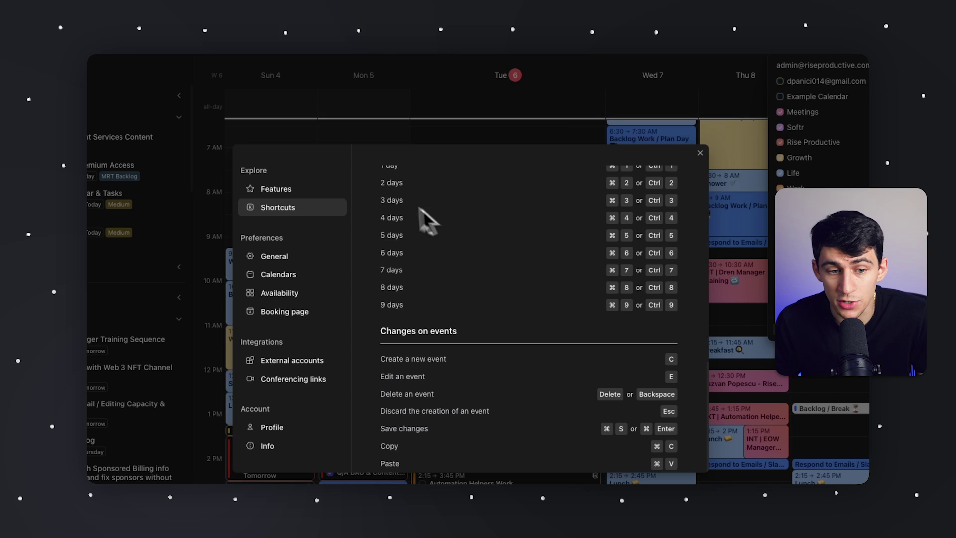
{"action": "left_click", "coordinate": [698, 329]}
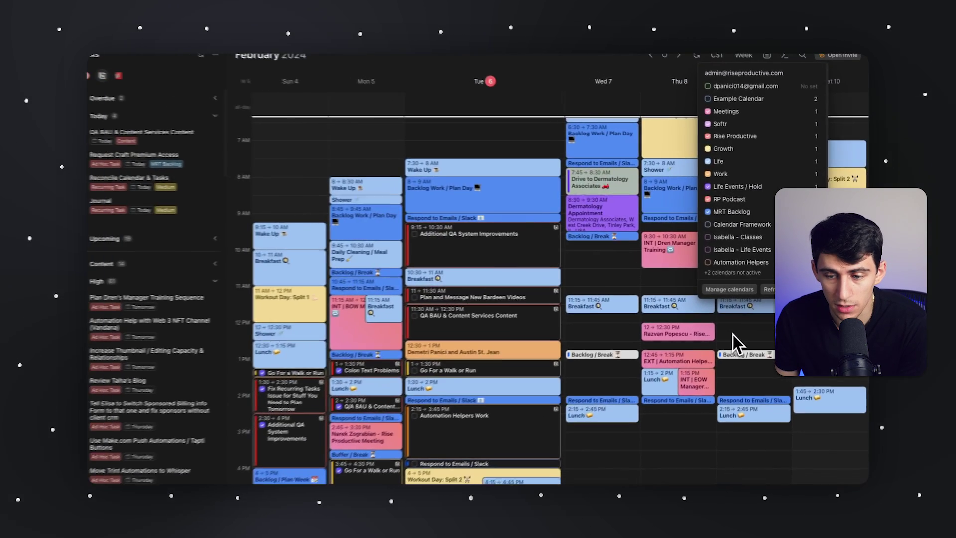
{"action": "left_click", "coordinate": [707, 348]}
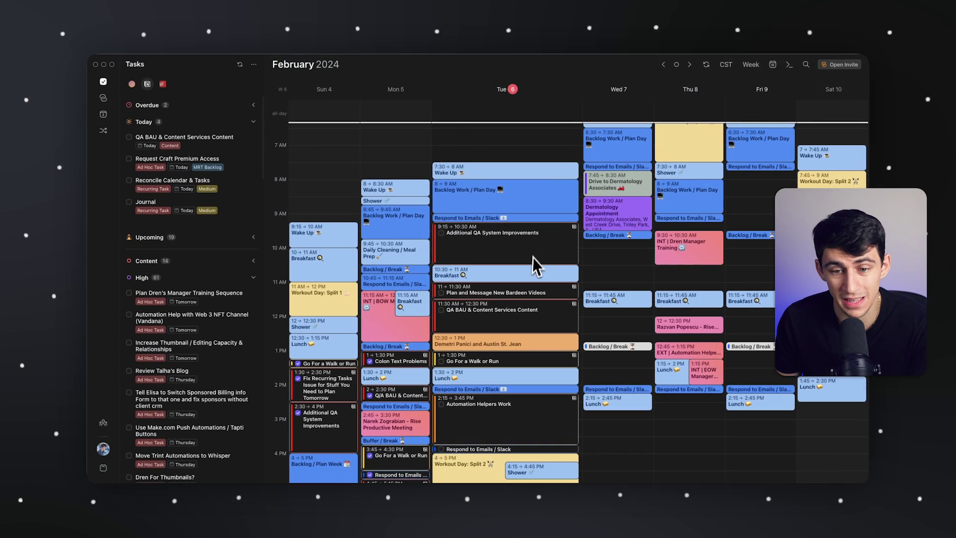
- Reopen the calendar management settings and view the connected external accounts
{"action": "left_click", "coordinate": [776, 68]}
{"action": "left_click", "coordinate": [736, 285]}
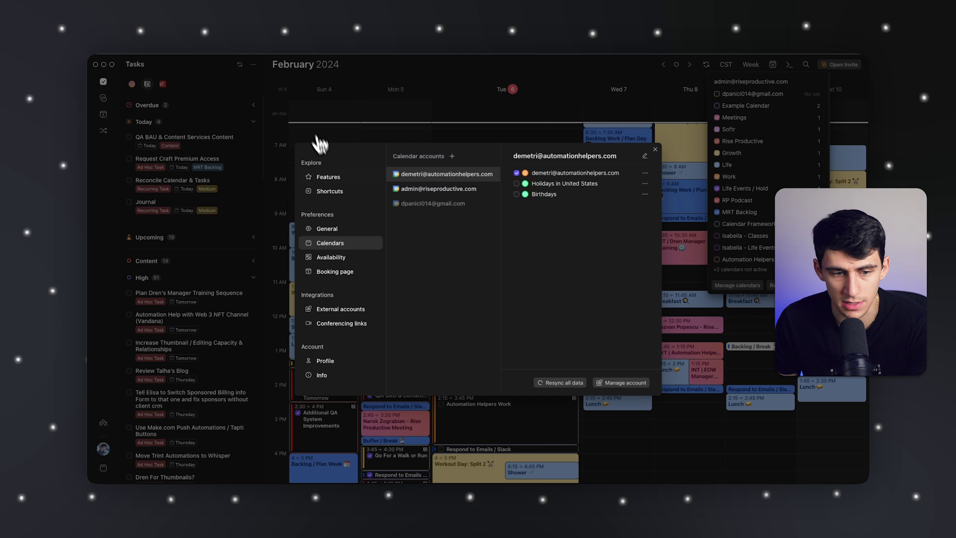
{"action": "left_click", "coordinate": [344, 310]}
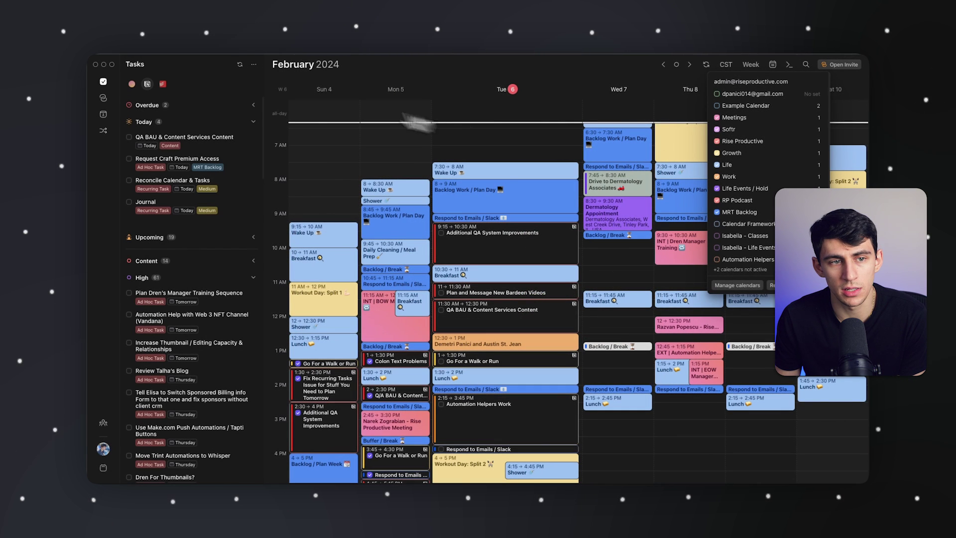
- Add a Notion account as a task integration and continue from its access request to the page selection
{"action": "left_click", "coordinate": [255, 65]}
{"action": "left_click", "coordinate": [254, 65]}
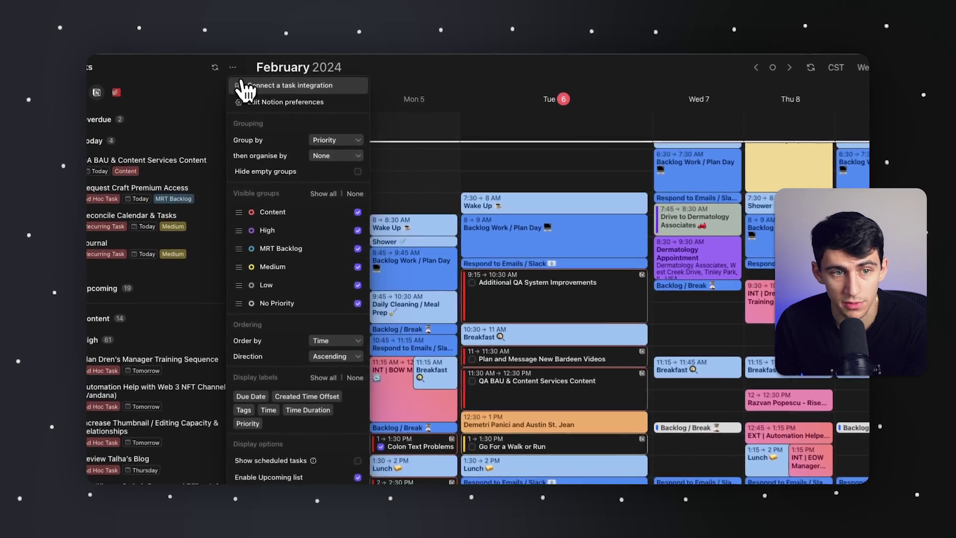
{"action": "left_click", "coordinate": [259, 81]}
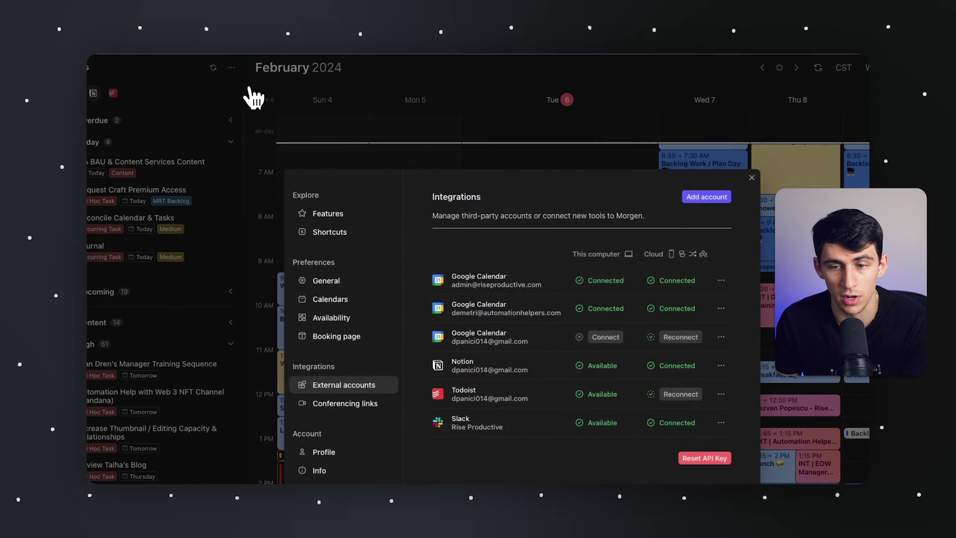
{"action": "left_click", "coordinate": [706, 197]}
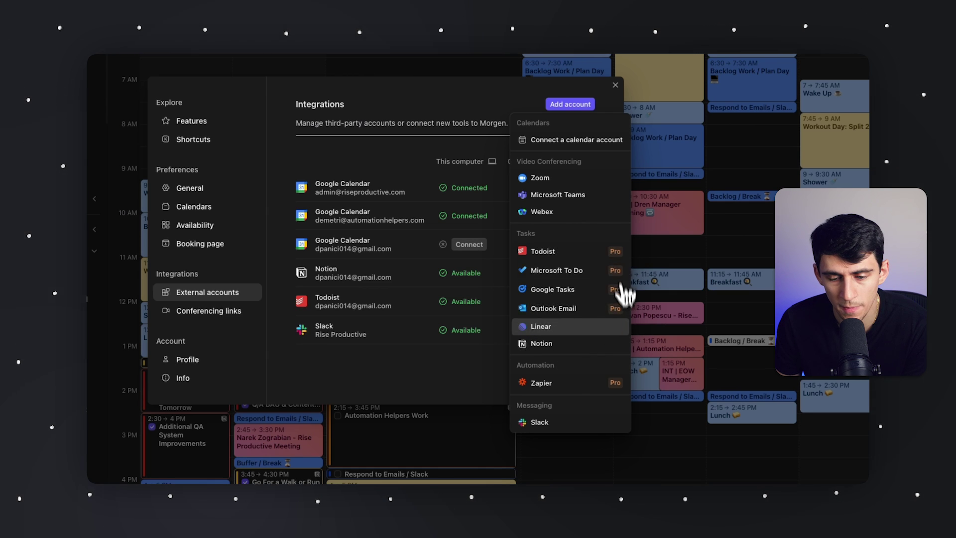
{"action": "left_click", "coordinate": [618, 343]}
{"action": "left_click", "coordinate": [406, 297]}
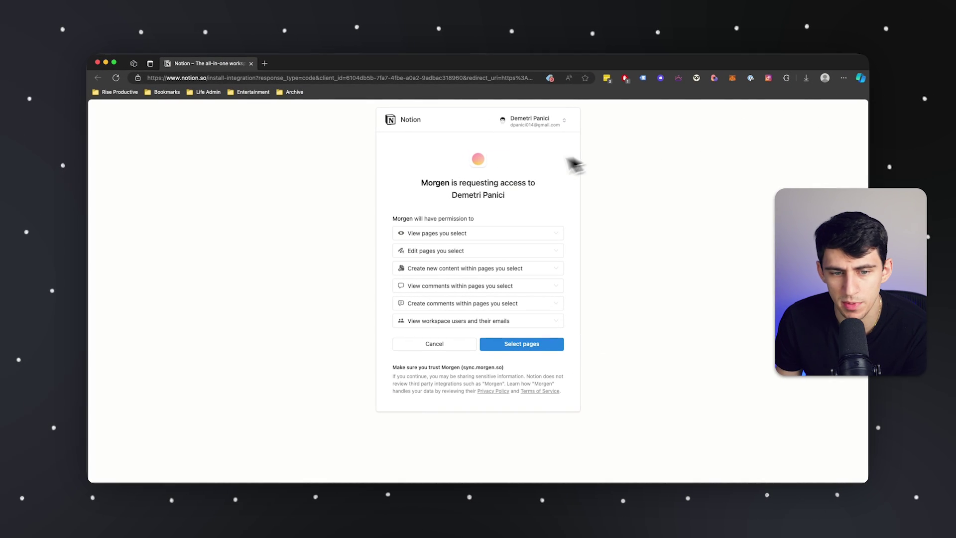
{"action": "left_click", "coordinate": [517, 348]}
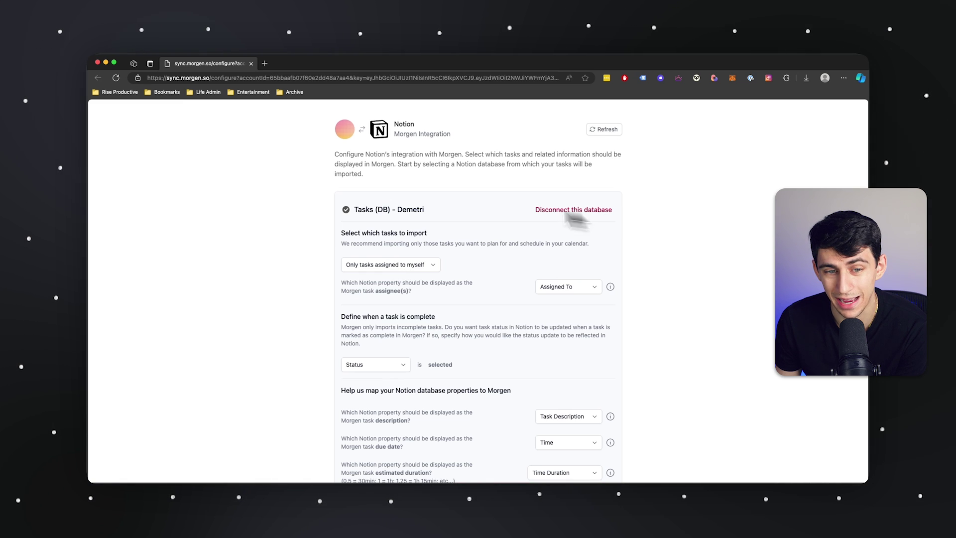
- Review the Notion integration's task import filter, assignee property and the property that defines when a task is complete
{"action": "left_click", "coordinate": [345, 270]}
{"action": "left_click", "coordinate": [314, 248]}
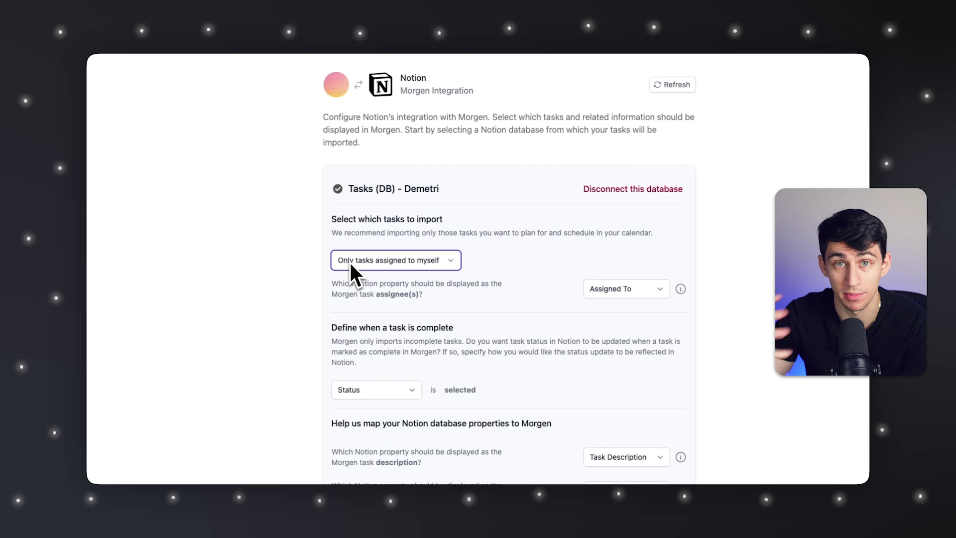
{"action": "left_click", "coordinate": [606, 290]}
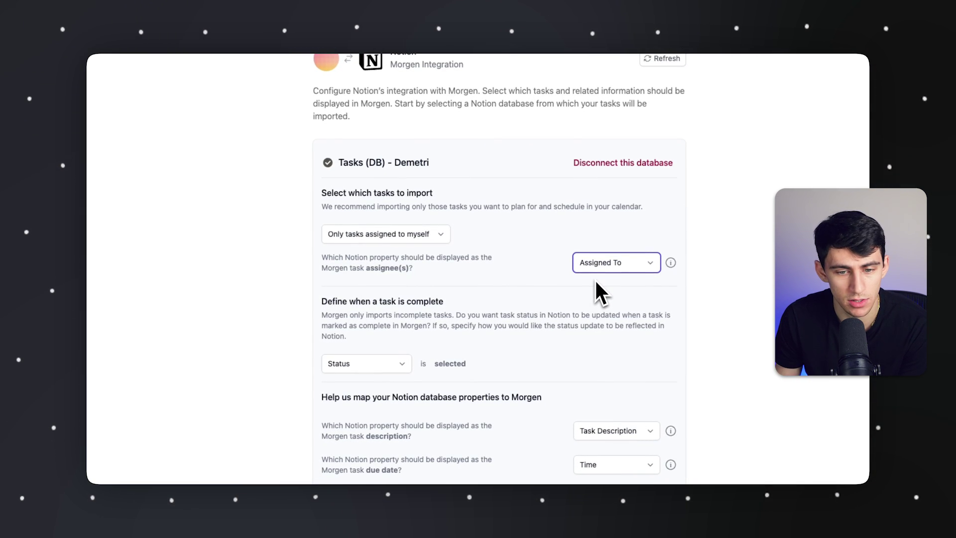
{"action": "scroll", "coordinate": [426, 305], "scroll_direction": "down", "scroll_amount": 1}
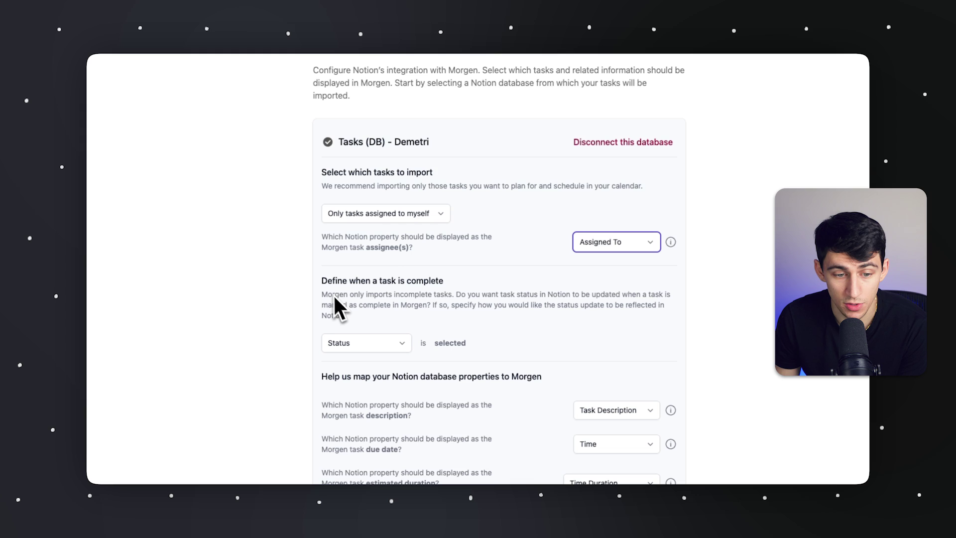
{"action": "left_click_drag", "start_coordinate": [321, 284], "coordinate": [485, 290]}
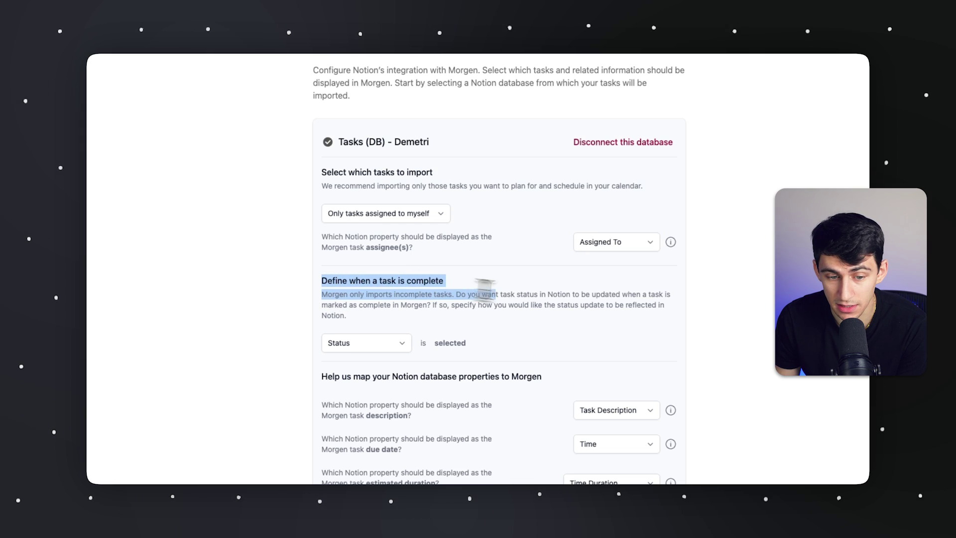
{"action": "left_click", "coordinate": [407, 345]}
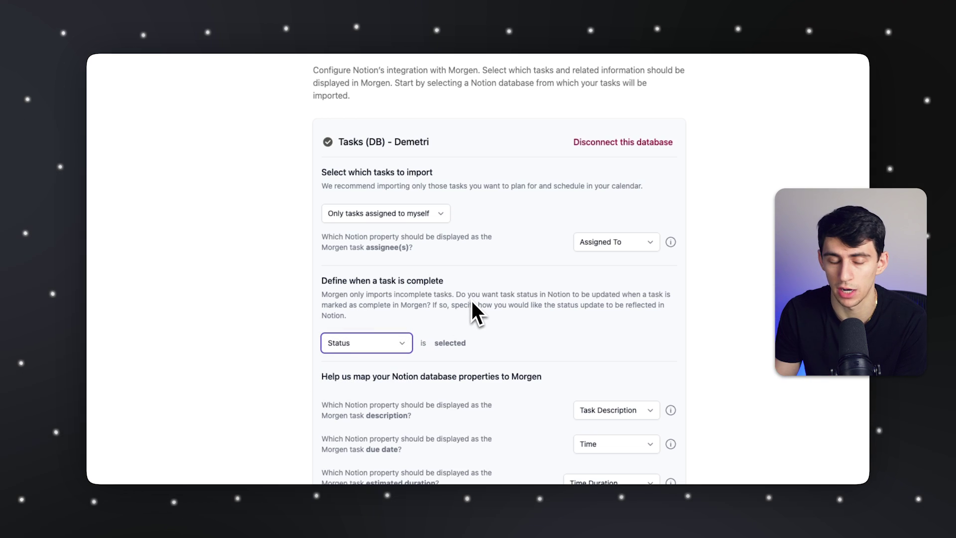
- Review which Notion properties are mapped to the Morgen task description and due date
{"action": "scroll", "coordinate": [471, 301], "scroll_direction": "down", "scroll_amount": 3}
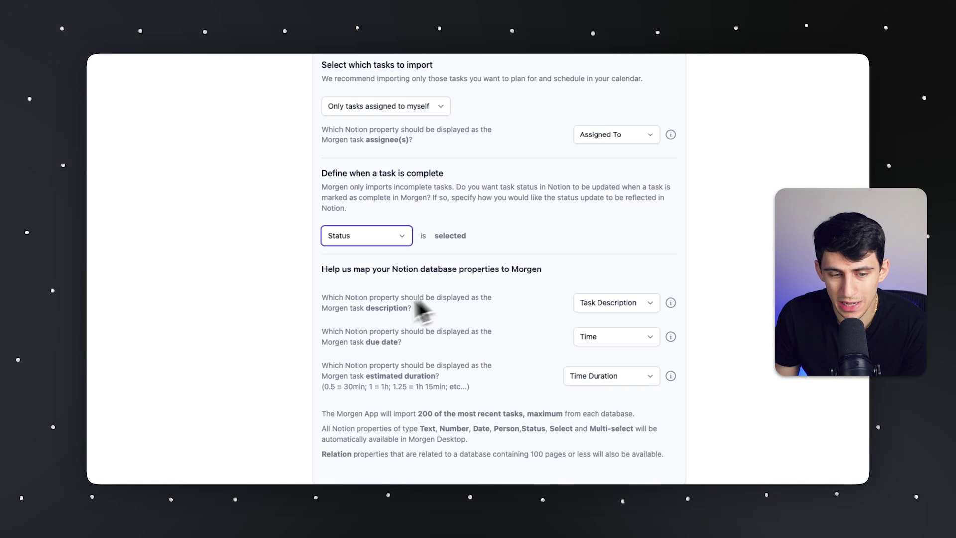
{"action": "left_click_drag", "start_coordinate": [348, 299], "coordinate": [503, 314]}
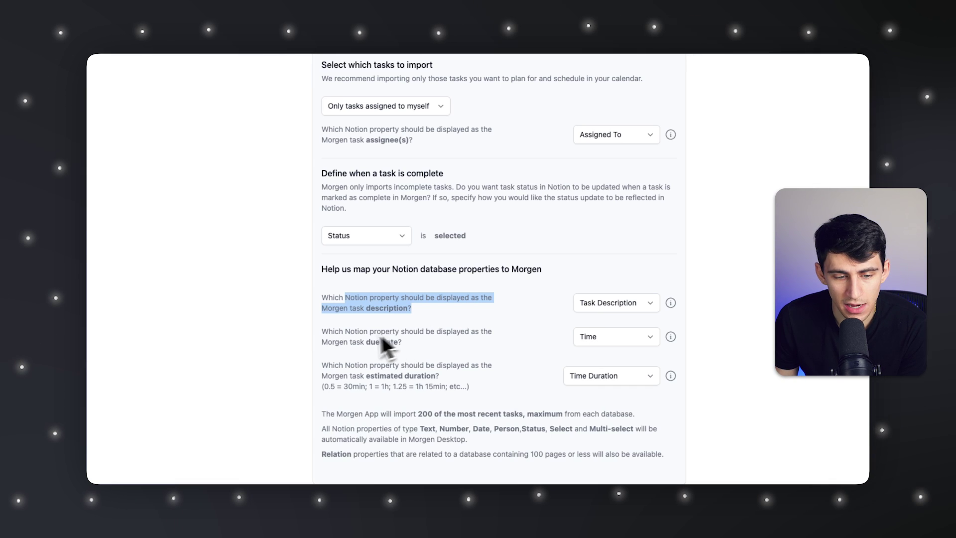
{"action": "left_click_drag", "start_coordinate": [323, 333], "coordinate": [456, 344]}
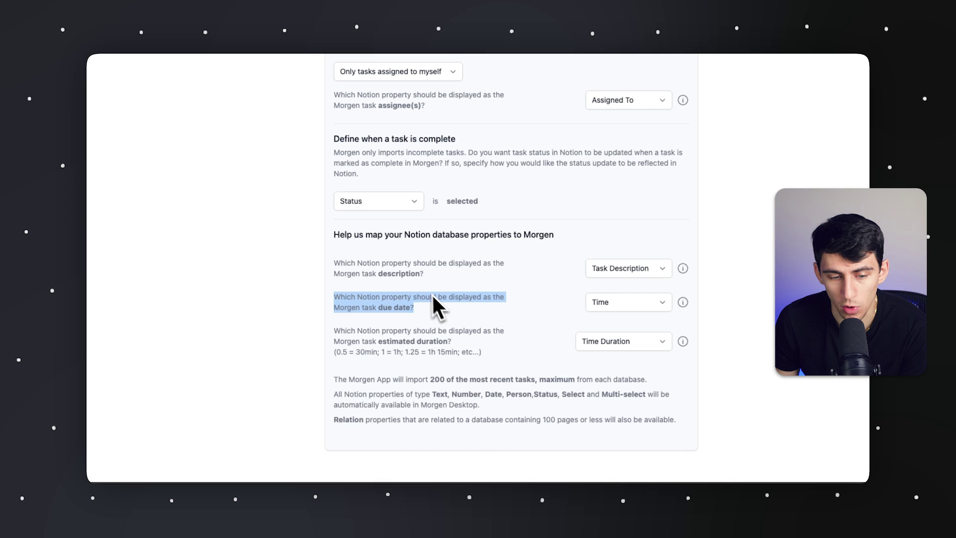
{"action": "left_click", "coordinate": [623, 308]}
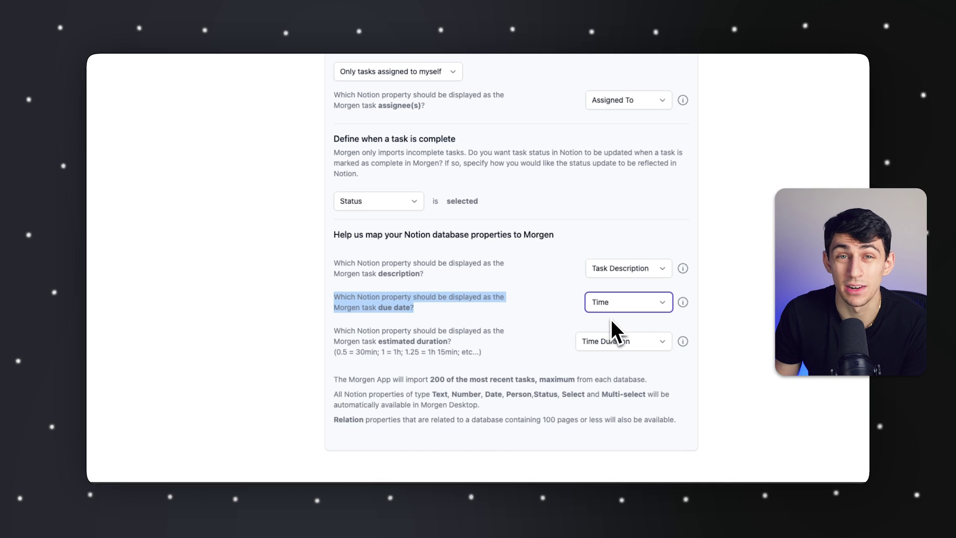
{"action": "left_click", "coordinate": [608, 309]}
{"action": "left_click", "coordinate": [565, 310]}
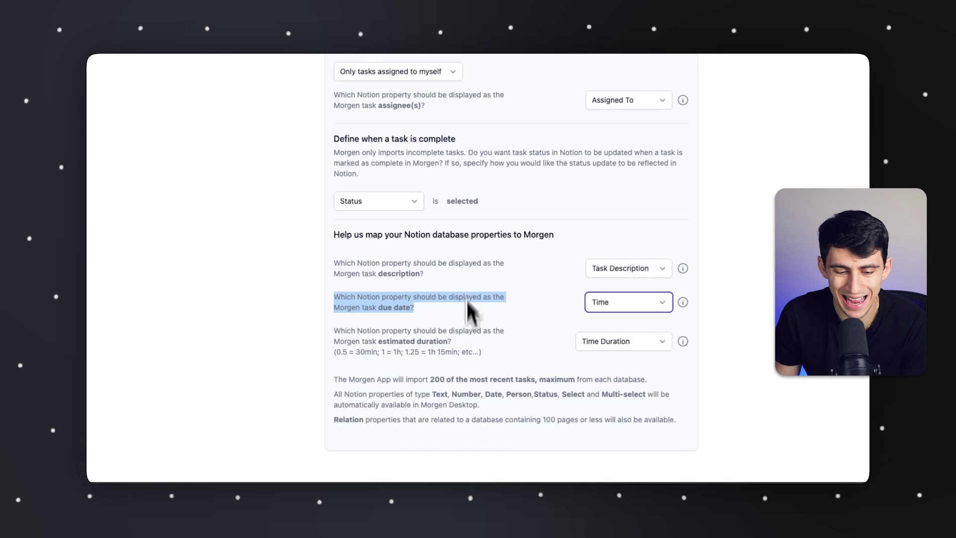
- Switch to Morgen and open the details of the Reconcile Calendar & Tasks task
{"action": "left_click", "coordinate": [425, 463]}
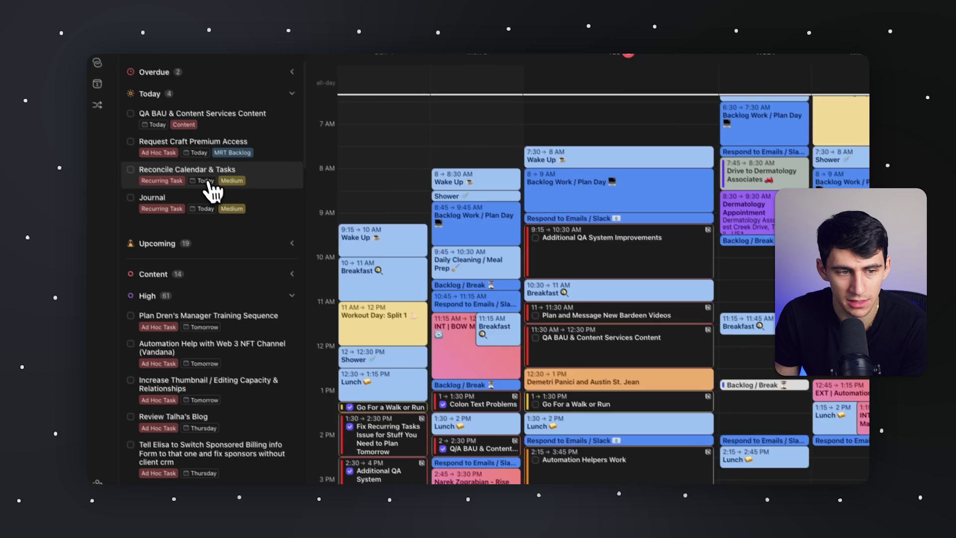
{"action": "left_click", "coordinate": [136, 102]}
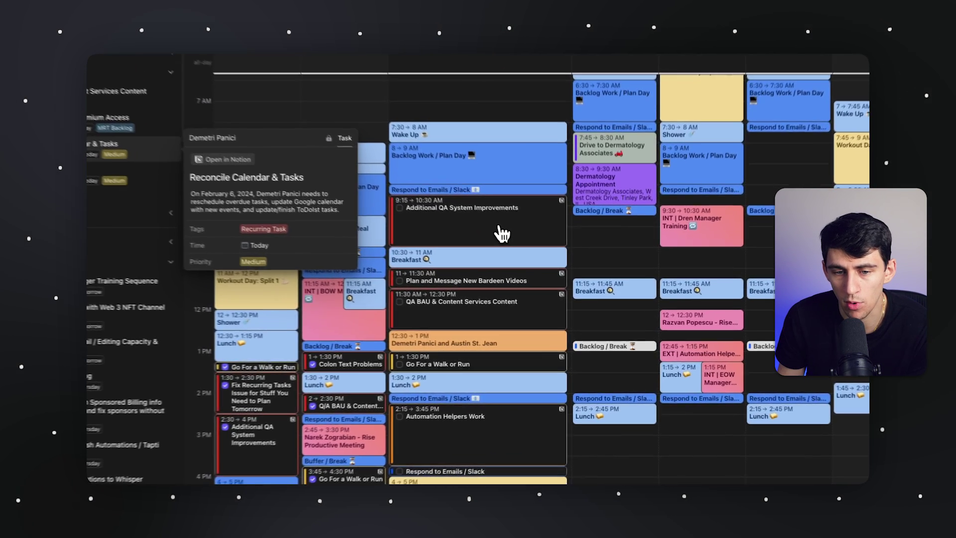
- Reschedule Additional QA System Improvements to Wednesday, February 7, 9:45–11 AM, view its details and move it back to Tuesday
{"action": "left_click_drag", "start_coordinate": [525, 256], "coordinate": [637, 270]}
{"action": "left_click", "coordinate": [636, 247]}
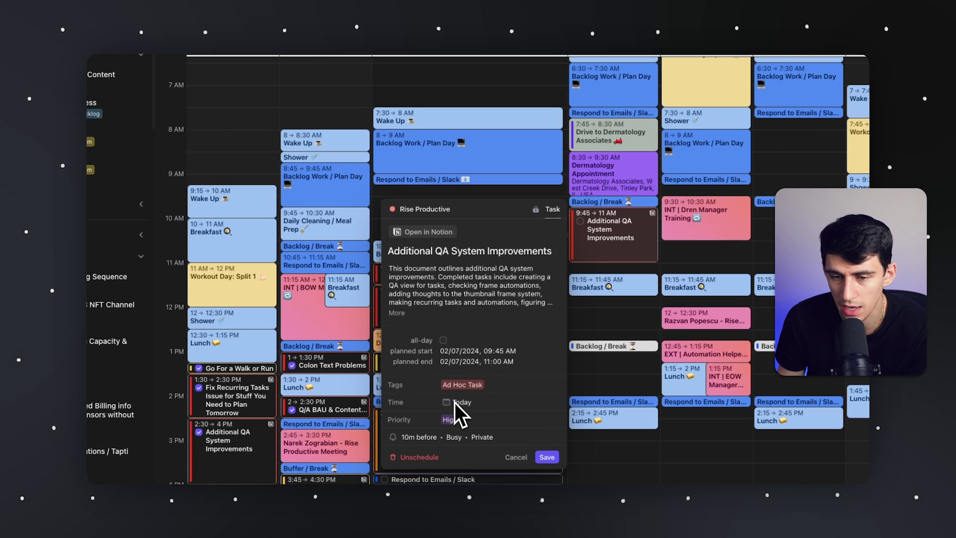
{"action": "left_click_drag", "start_coordinate": [646, 232], "coordinate": [504, 235]}
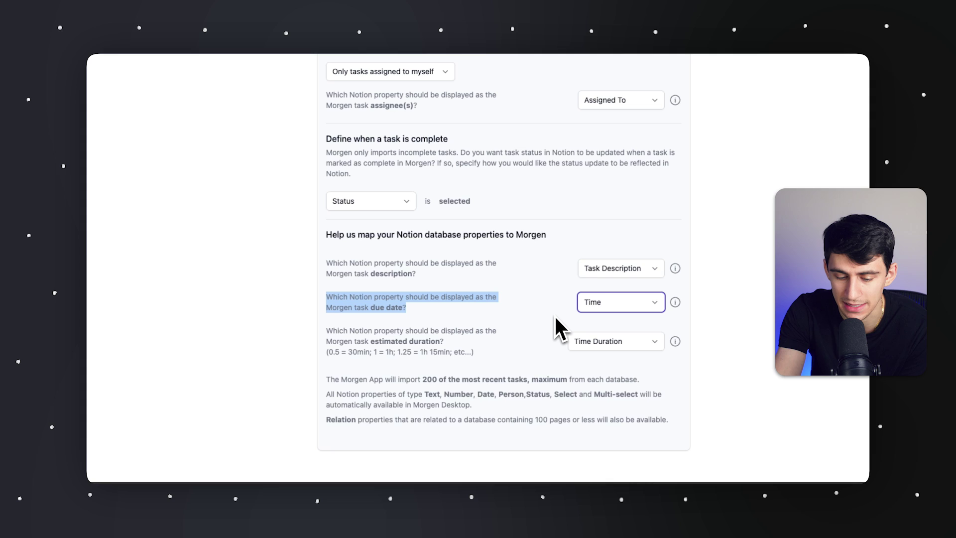
- Check the remaining Notion property mappings, then switch to Morgen and close the Additional QA System Improvements details
{"action": "scroll", "coordinate": [554, 315], "scroll_direction": "down", "scroll_amount": 1}
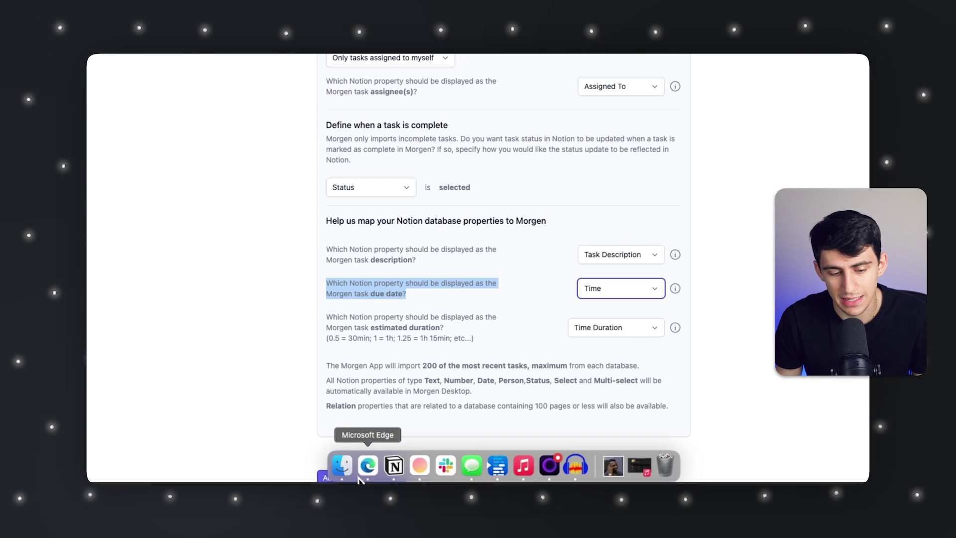
{"action": "left_click", "coordinate": [438, 521]}
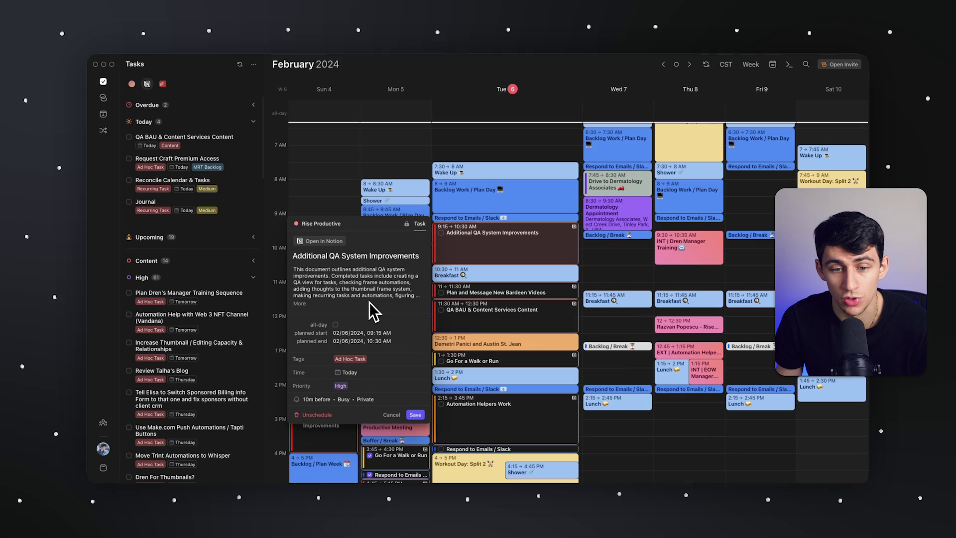
{"action": "scroll", "coordinate": [560, 337], "scroll_direction": "up", "scroll_amount": 1}
{"action": "left_click", "coordinate": [521, 201]}
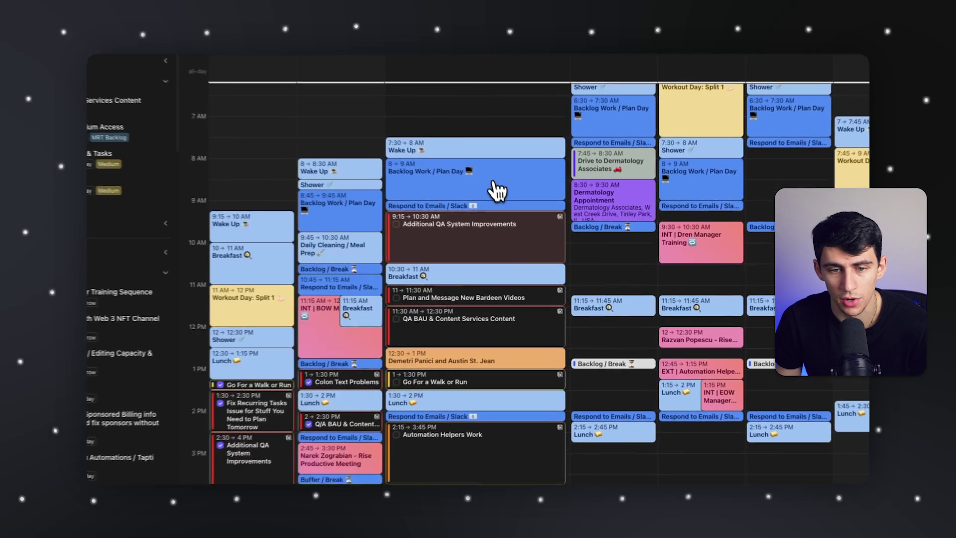
- Collapse the High group in the Notion task list and place the Medium group above MRT Backlog in the display options
{"action": "left_click", "coordinate": [259, 61]}
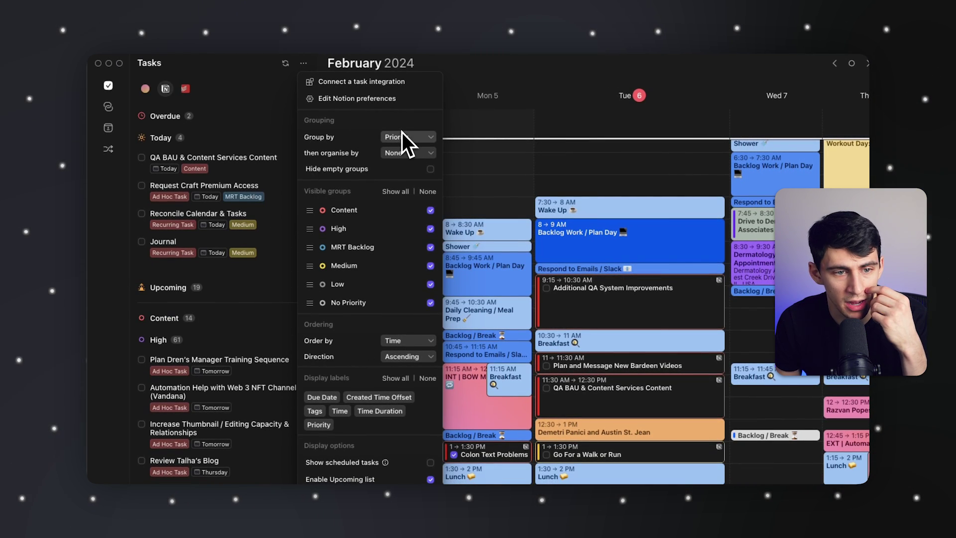
{"action": "left_click", "coordinate": [245, 288]}
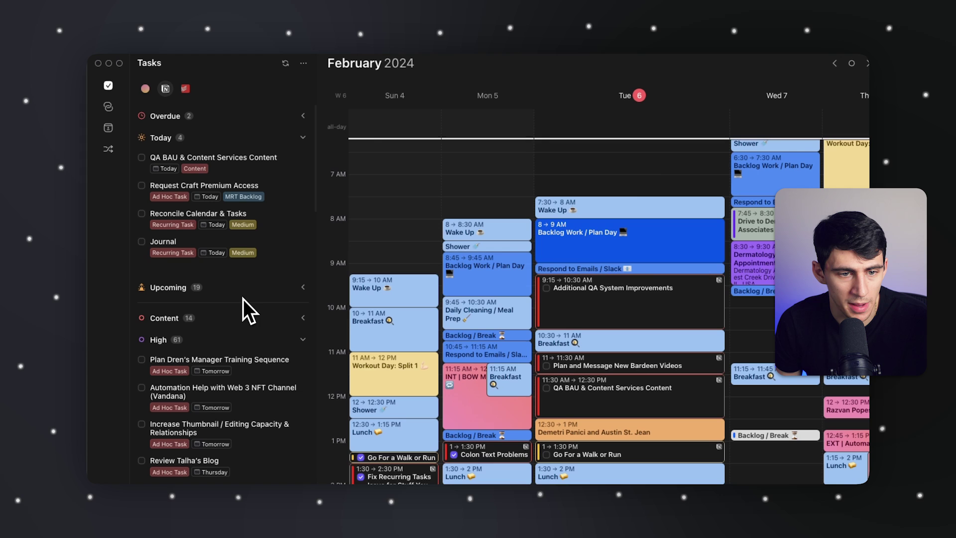
{"action": "scroll", "coordinate": [238, 331], "scroll_direction": "down", "scroll_amount": 1}
{"action": "left_click", "coordinate": [305, 331]}
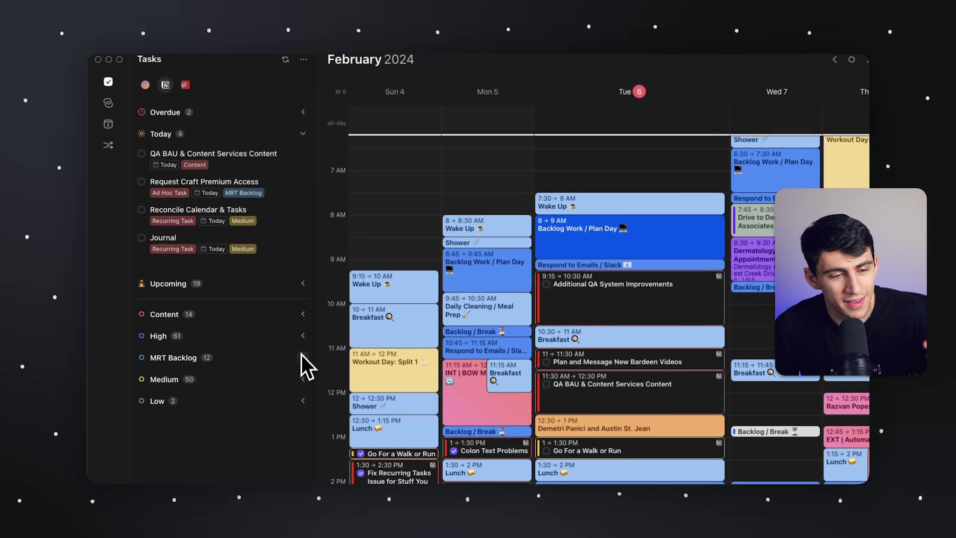
{"action": "left_click", "coordinate": [304, 63]}
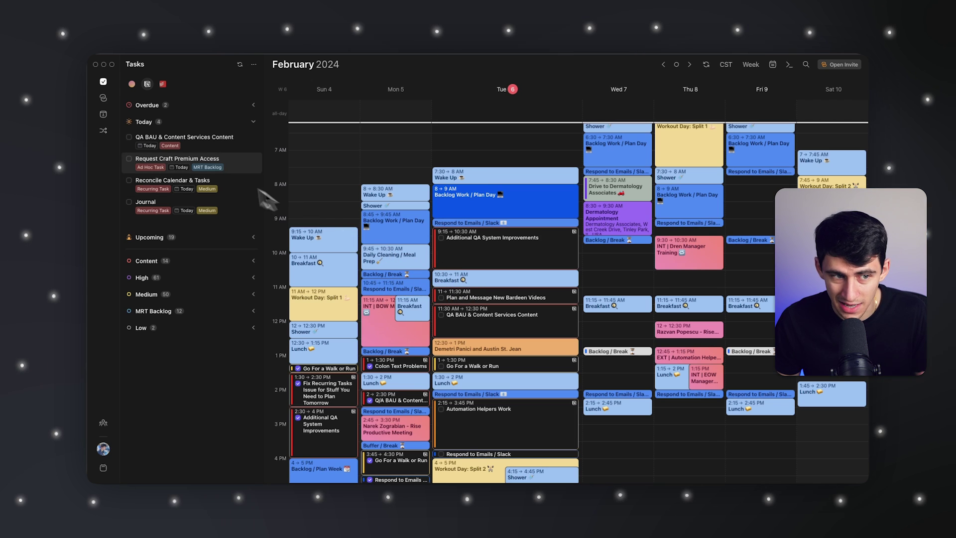
- Unschedule the morning block of Additional QA System Improvements on Tuesday, February 6
{"action": "scroll", "coordinate": [506, 241], "scroll_direction": "down", "scroll_amount": 3}
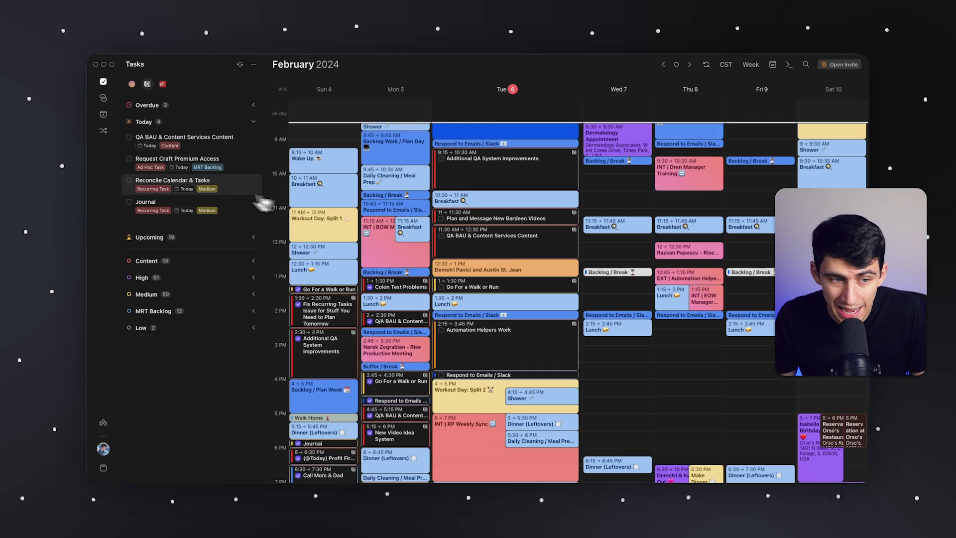
{"action": "scroll", "coordinate": [532, 249], "scroll_direction": "up", "scroll_amount": 3}
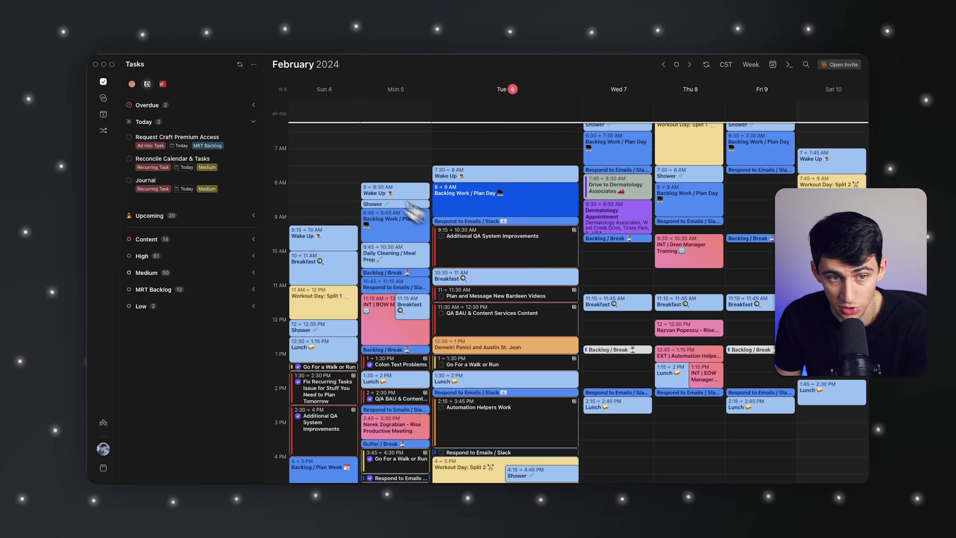
{"action": "right_click", "coordinate": [522, 257]}
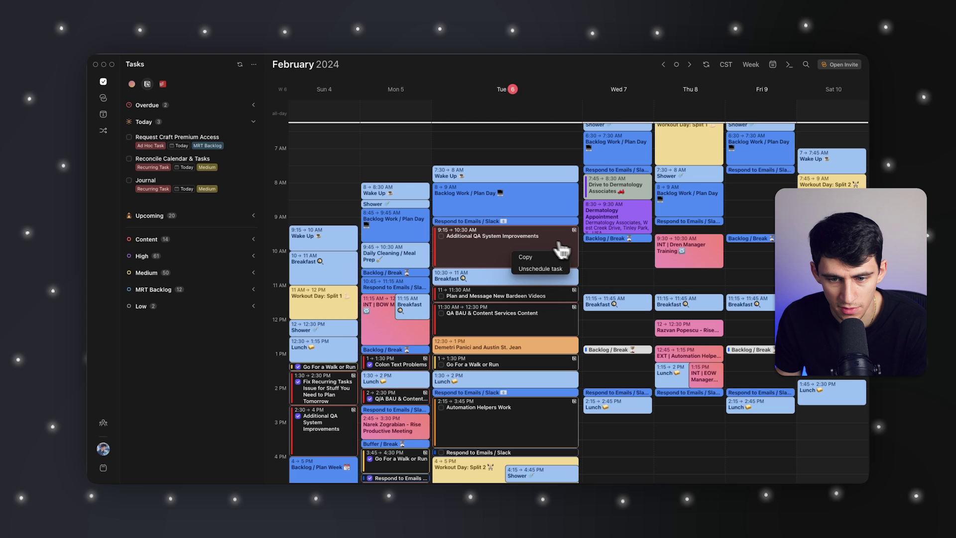
{"action": "left_click", "coordinate": [546, 274]}
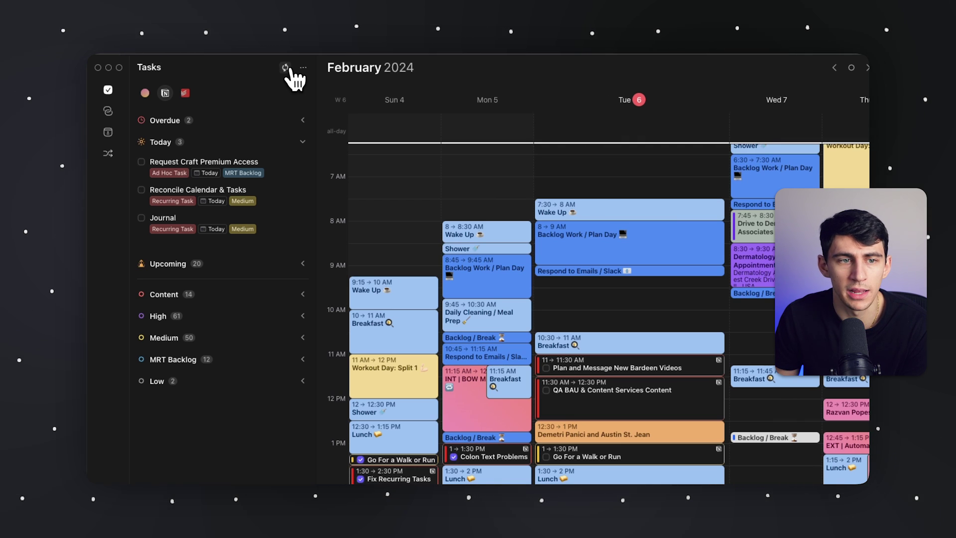
- Turn on the display of scheduled tasks in the Notion task list
{"action": "left_click", "coordinate": [303, 68]}
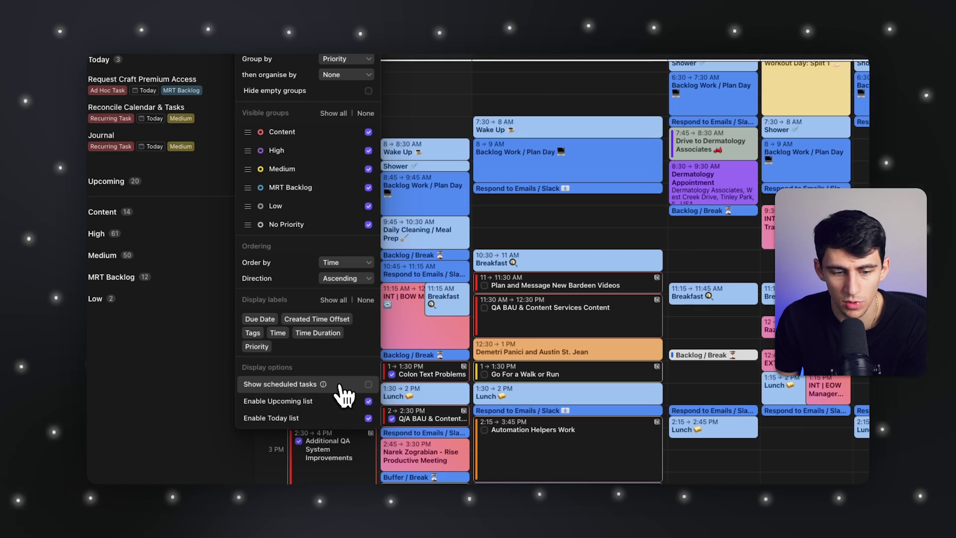
{"action": "left_click", "coordinate": [369, 385]}
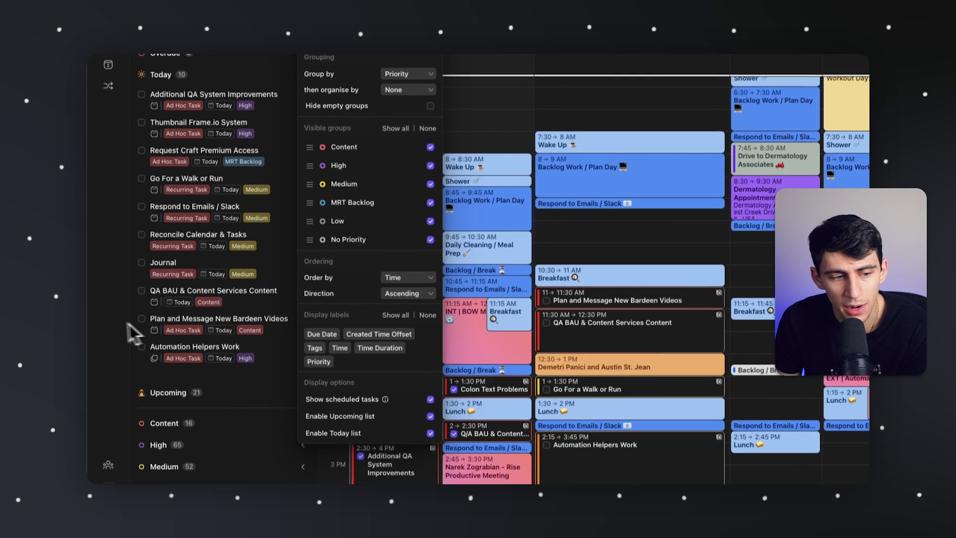
{"action": "left_click", "coordinate": [431, 410]}
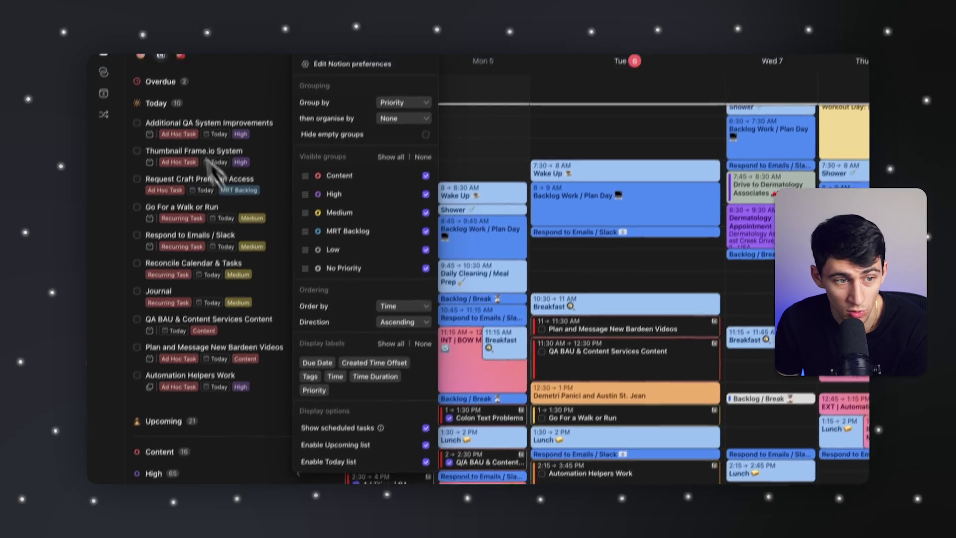
{"action": "left_click", "coordinate": [198, 140]}
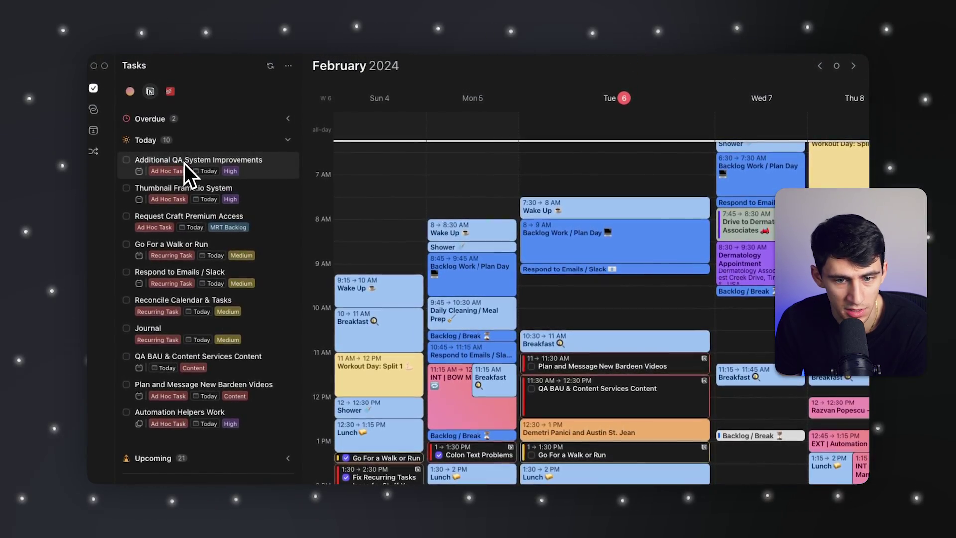
- Schedule Additional QA System Improvements from the Today list on Tuesday, February 6, 9:15–10:30 AM
{"action": "left_click_drag", "start_coordinate": [194, 125], "coordinate": [606, 248]}
{"action": "left_click_drag", "start_coordinate": [557, 271], "coordinate": [551, 280]}
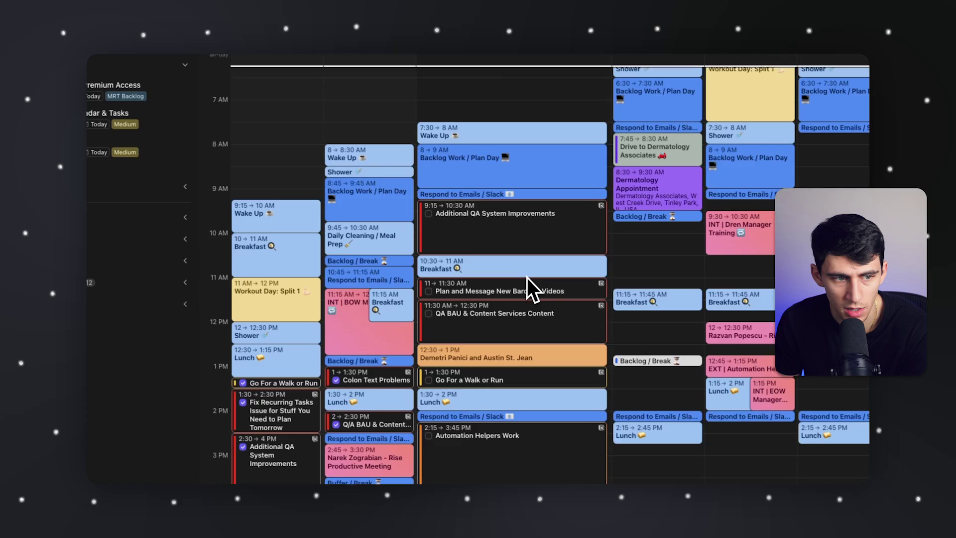
- Move Tuesday's In Bed event to 11–11:30 PM and Prepare for Bed to 10:30–11 PM
{"action": "scroll", "coordinate": [522, 275], "scroll_direction": "down", "scroll_amount": 4}
{"action": "scroll", "coordinate": [522, 275], "scroll_direction": "down", "scroll_amount": 3}
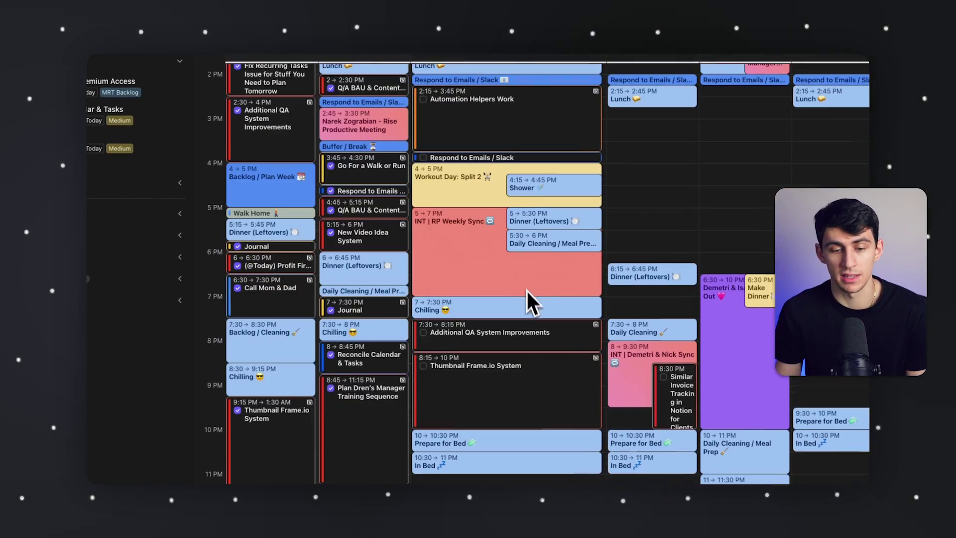
{"action": "scroll", "coordinate": [529, 291], "scroll_direction": "up", "scroll_amount": 8}
{"action": "scroll", "coordinate": [540, 281], "scroll_direction": "down", "scroll_amount": 8}
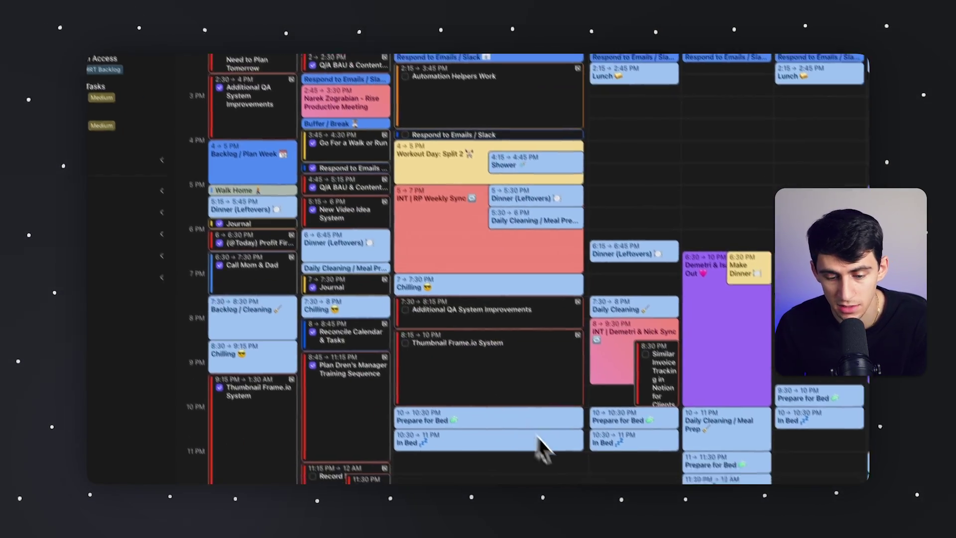
{"action": "left_click_drag", "start_coordinate": [546, 470], "coordinate": [544, 503]}
{"action": "left_click_drag", "start_coordinate": [587, 456], "coordinate": [580, 447]}
{"action": "mouse_move", "coordinate": [504, 401]}
{"action": "left_mouse_down"}
{"action": "mouse_move", "coordinate": [504, 429]}
{"action": "mouse_move", "coordinate": [504, 420]}
{"action": "left_mouse_up"}
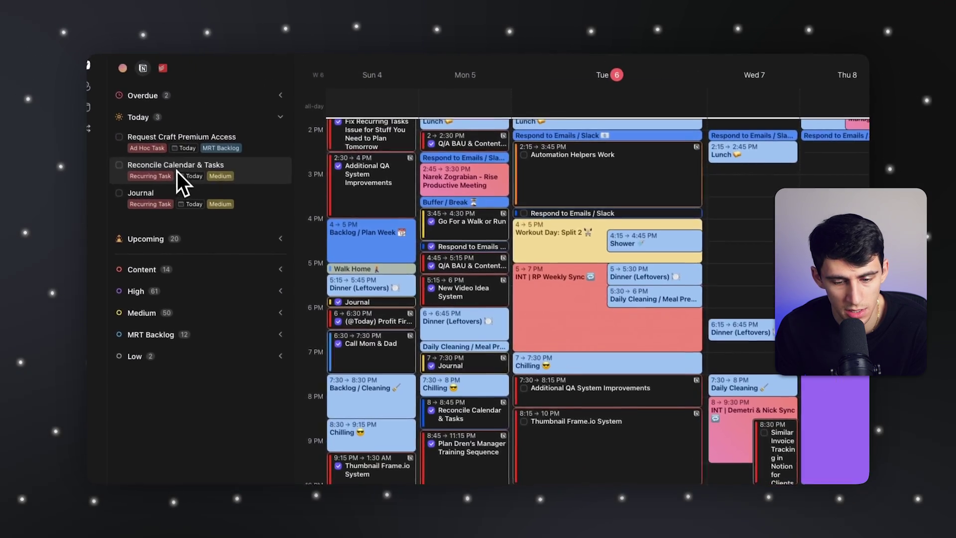
- Schedule the Reconcile Calendar & Tasks task on Tuesday, February 6, 10–10:30 PM
{"action": "left_click_drag", "start_coordinate": [144, 72], "coordinate": [519, 406]}
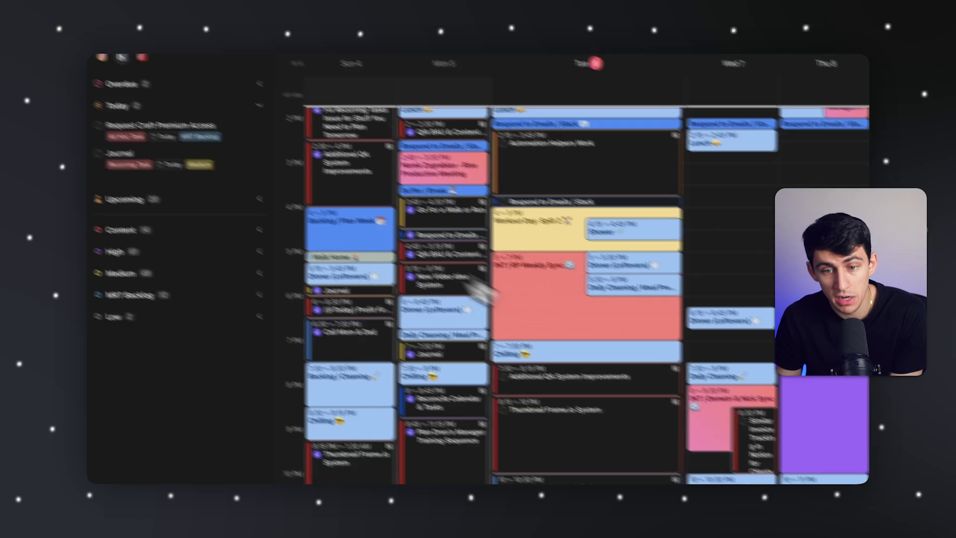
- Shorten Tuesday's Workout Day: Split 2 event to 4–4:45 PM and move Shower to start at 4:45 PM
{"action": "scroll", "coordinate": [485, 314], "scroll_direction": "up", "scroll_amount": 1}
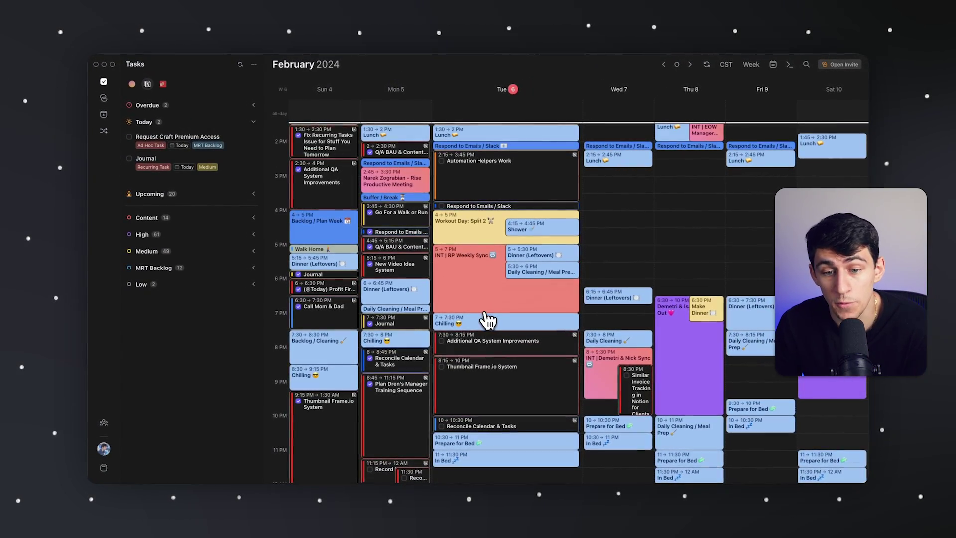
{"action": "left_click_drag", "start_coordinate": [481, 243], "coordinate": [481, 237]}
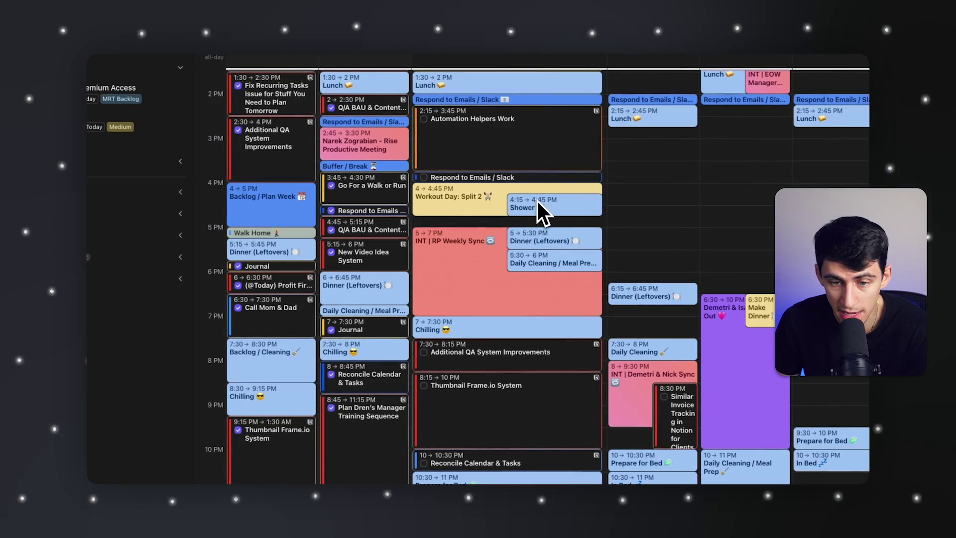
{"action": "left_click_drag", "start_coordinate": [537, 201], "coordinate": [537, 223]}
{"action": "scroll", "coordinate": [503, 373], "scroll_direction": "down", "scroll_amount": 1}
{"action": "scroll", "coordinate": [503, 374], "scroll_direction": "up", "scroll_amount": 10}
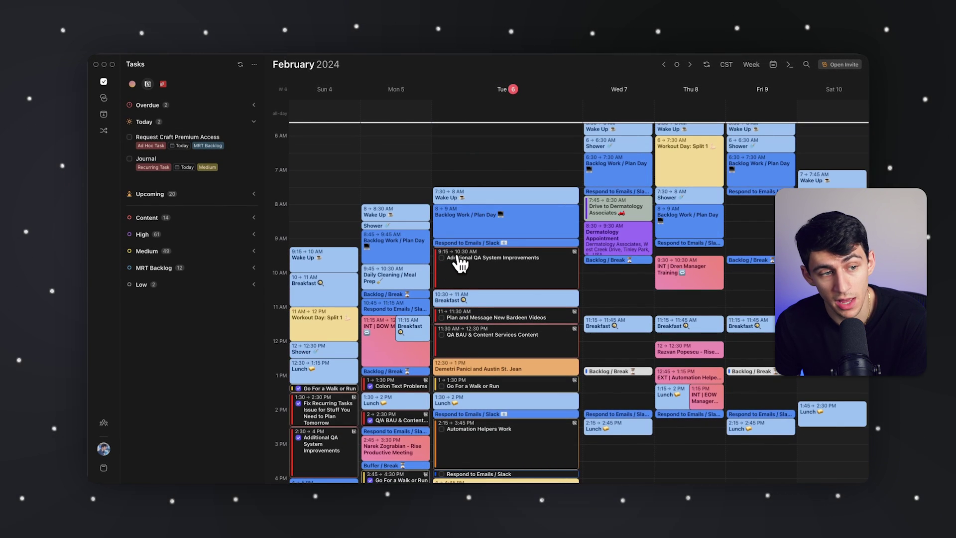
- Switch to Notion, close the Journal task page and review the My Day's Tasks list
{"action": "scroll", "coordinate": [457, 258], "scroll_direction": "down", "scroll_amount": 3}
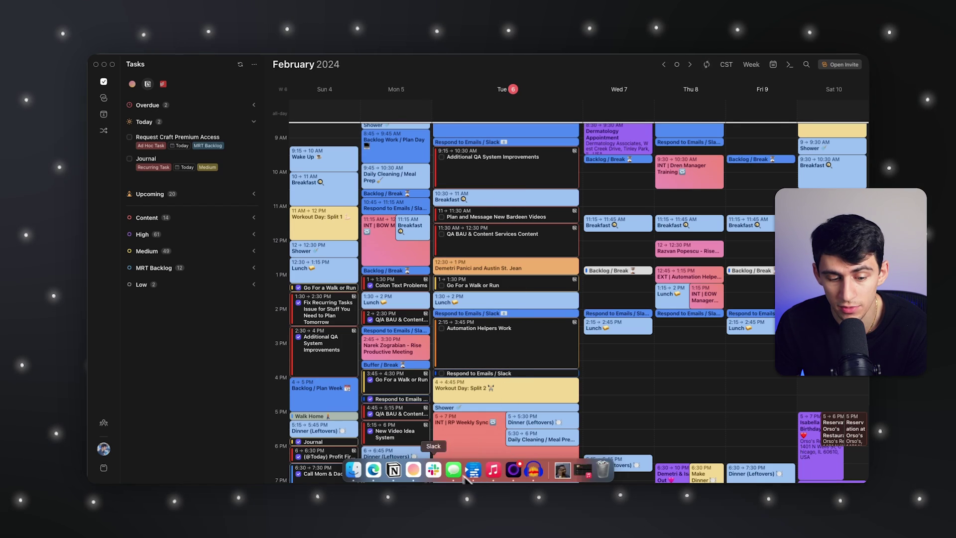
{"action": "left_click", "coordinate": [414, 465]}
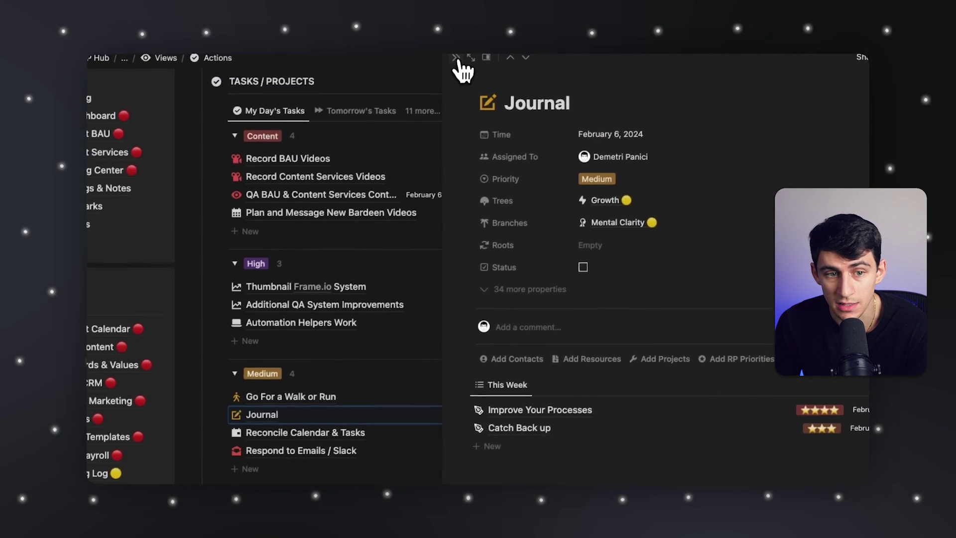
{"action": "left_click", "coordinate": [458, 59]}
{"action": "scroll", "coordinate": [490, 182], "scroll_direction": "down", "scroll_amount": 1}
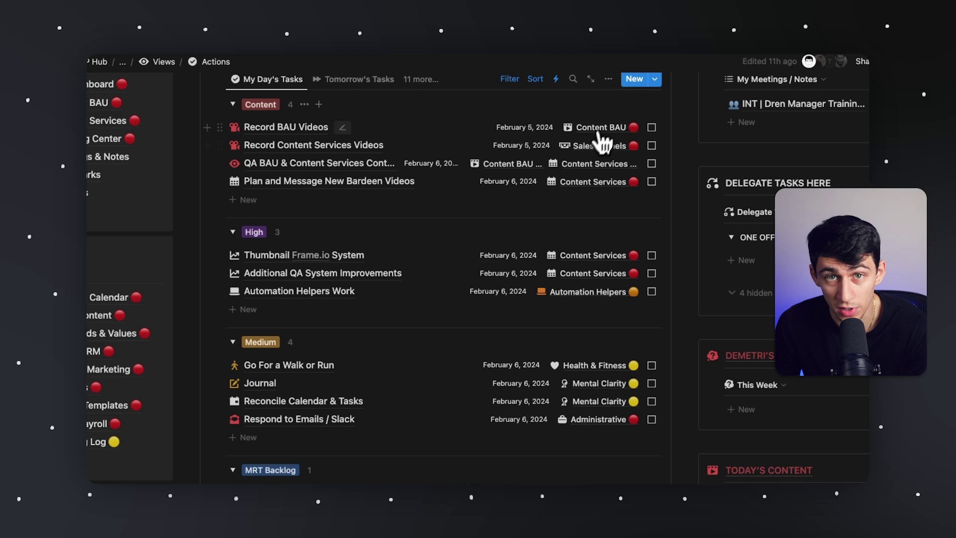
- Switch to Morgen, view the details of Tuesday's Additional QA System Improvements block and open its Notion page
{"action": "left_click", "coordinate": [383, 480]}
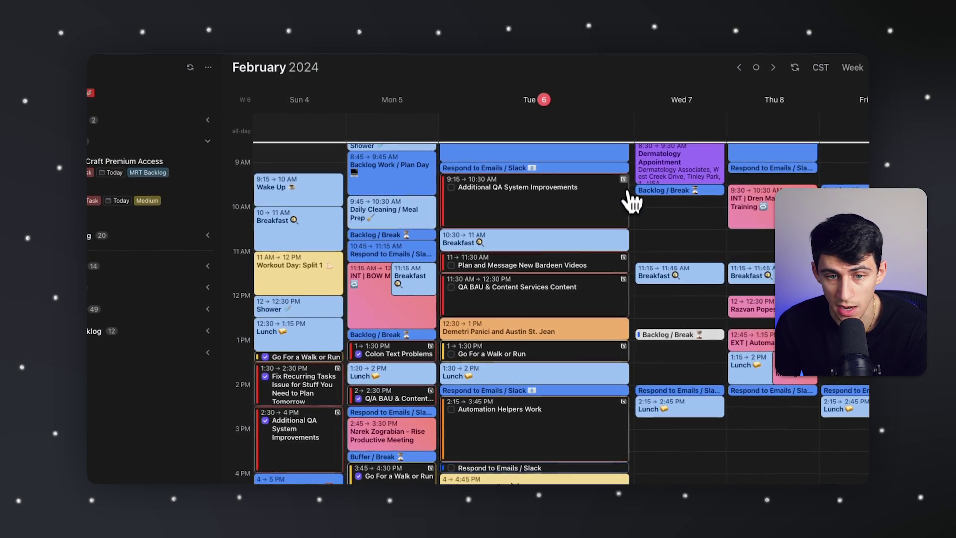
{"action": "left_click", "coordinate": [591, 207]}
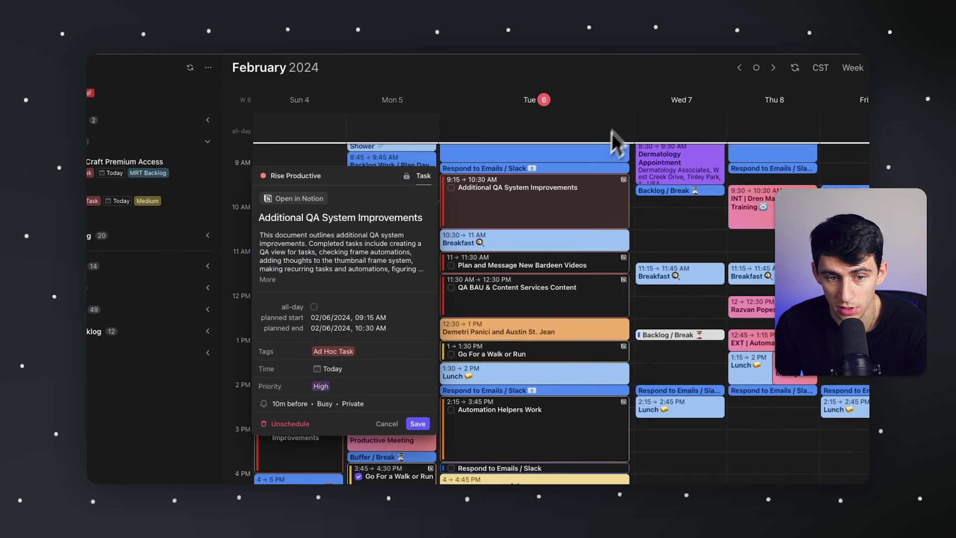
{"action": "left_click", "coordinate": [294, 200]}
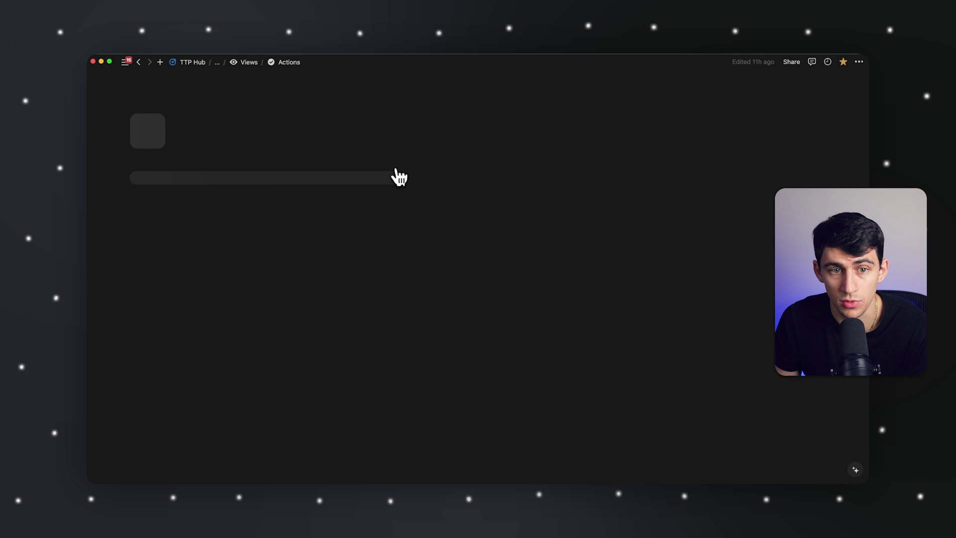
- Return to Morgen, open the Additional QA System Improvements page in Notion again and go back to the Actions page
{"action": "left_click", "coordinate": [421, 475]}
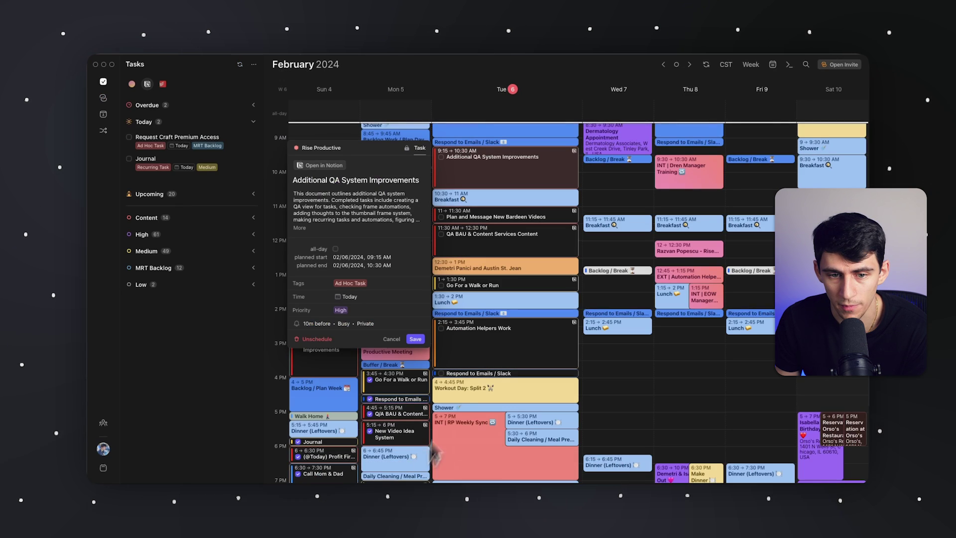
{"action": "left_click", "coordinate": [319, 165]}
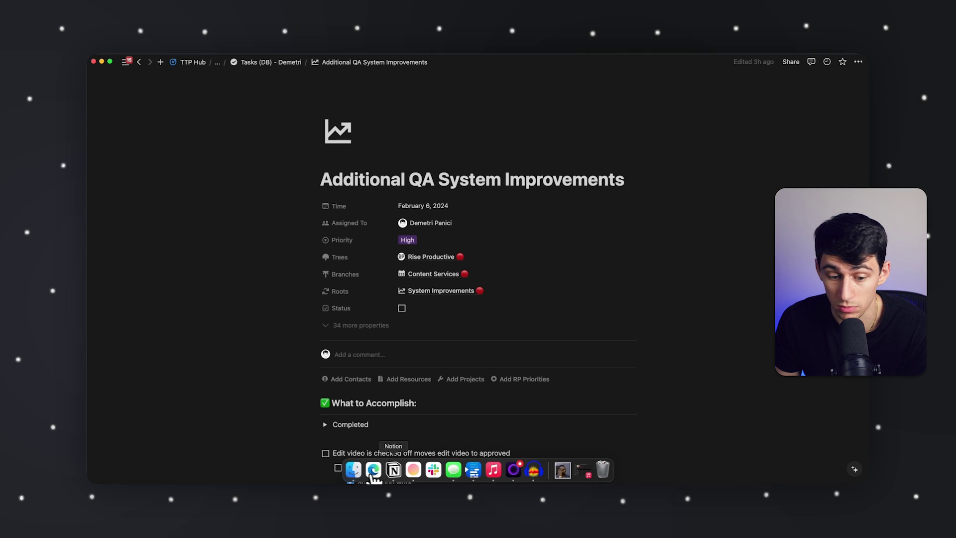
{"action": "key", "text": "super+["}
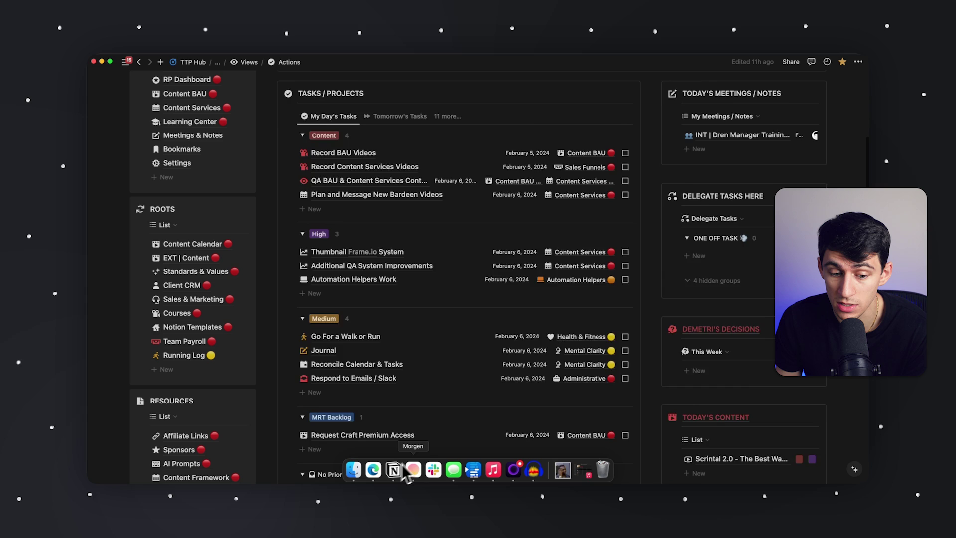
- Switch to Morgen, open the task in Notion directly from its calendar block and return to the previous Notion page
{"action": "left_click", "coordinate": [412, 470]}
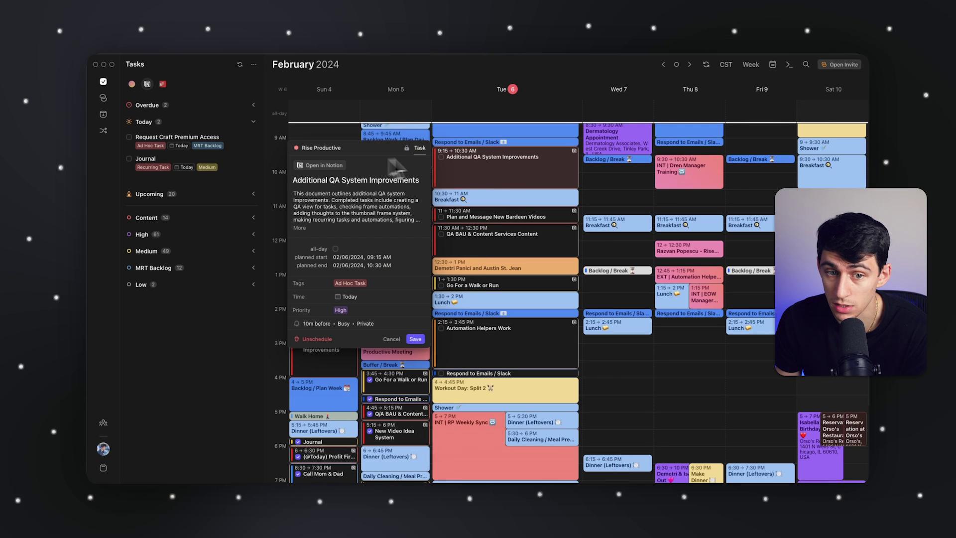
{"action": "left_click", "coordinate": [575, 151]}
{"action": "key", "text": "super+["}
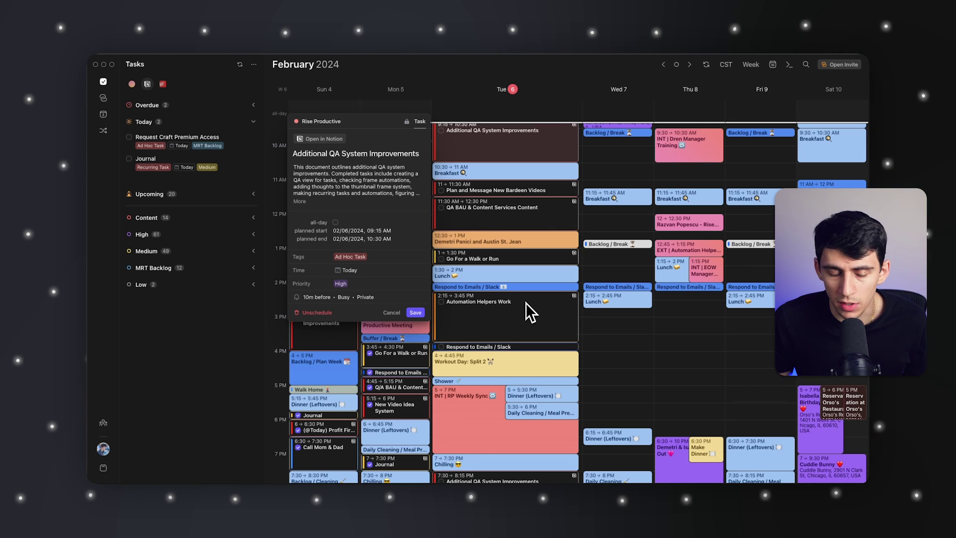
- Switch to Google Calendar and view the week of February 4
{"action": "key", "text": "super+space"}
{"action": "type", "text": "cal"}
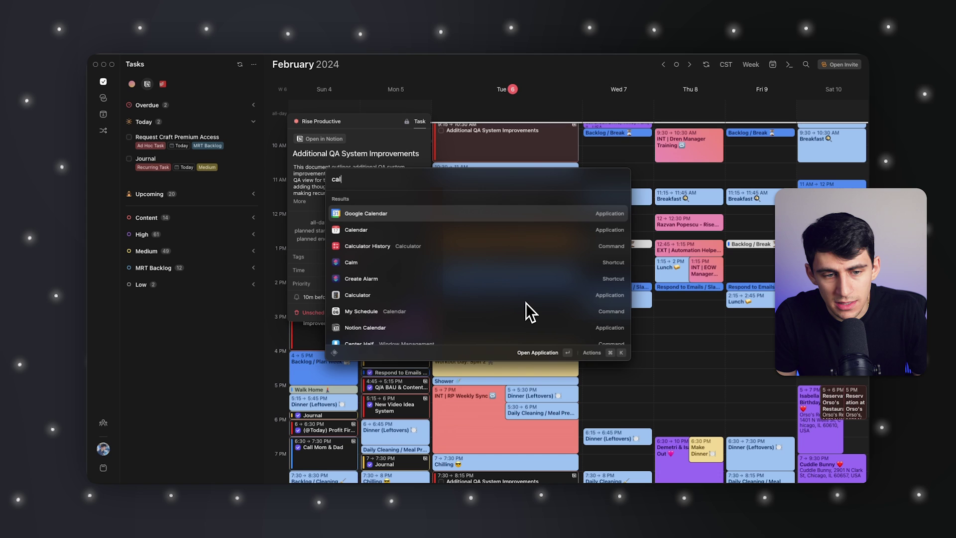
{"action": "key", "text": "Return"}
{"action": "key", "text": "super+space"}
{"action": "key", "text": "Escape"}
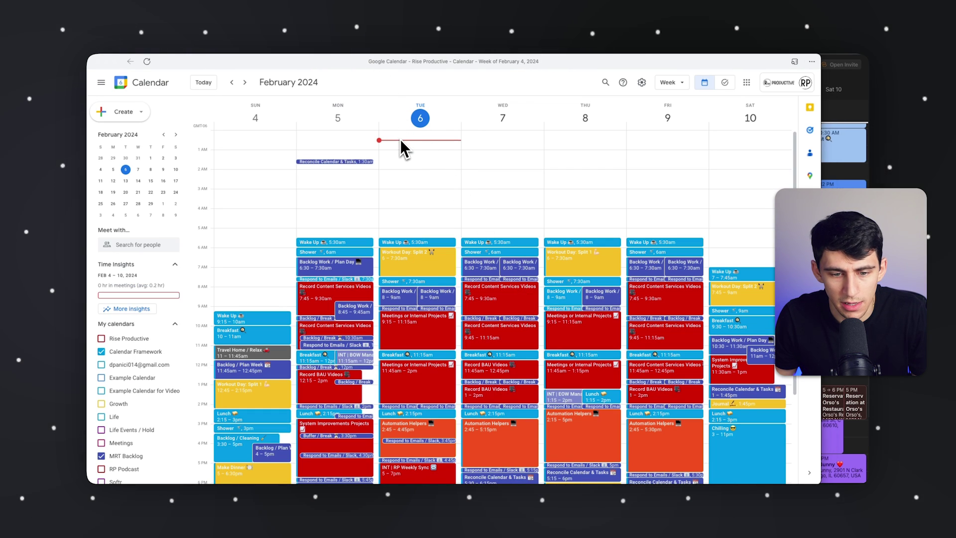
- Switch to Notion Calendar, show the first hidden Tasks (DB) calendar and inspect Tuesday's all-day tasks
{"action": "key", "text": "super+n"}
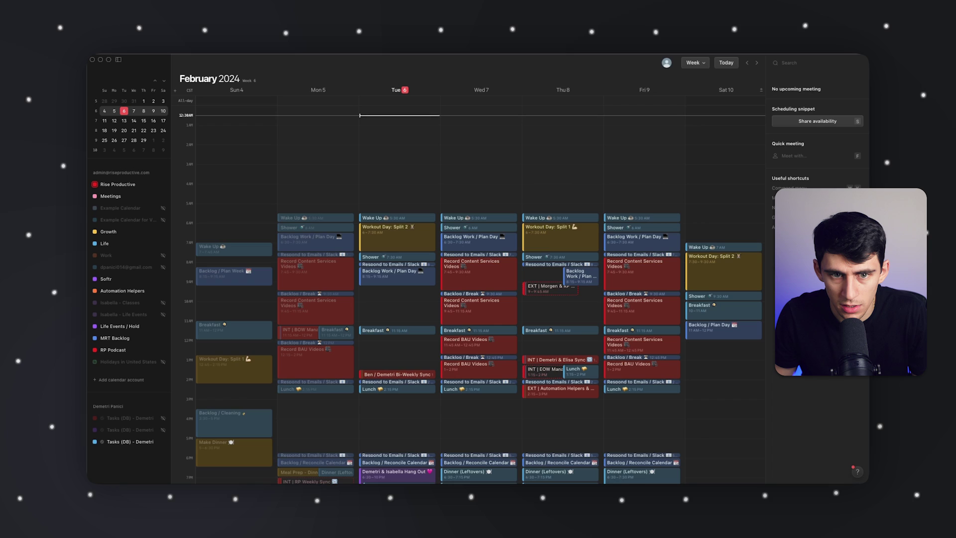
{"action": "scroll", "coordinate": [355, 204], "scroll_direction": "down", "scroll_amount": 2}
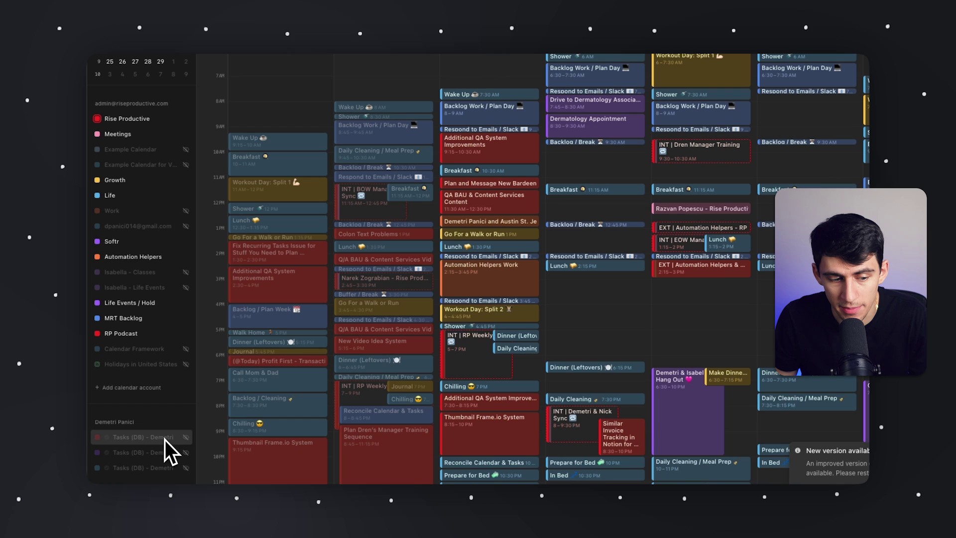
{"action": "left_click", "coordinate": [185, 441]}
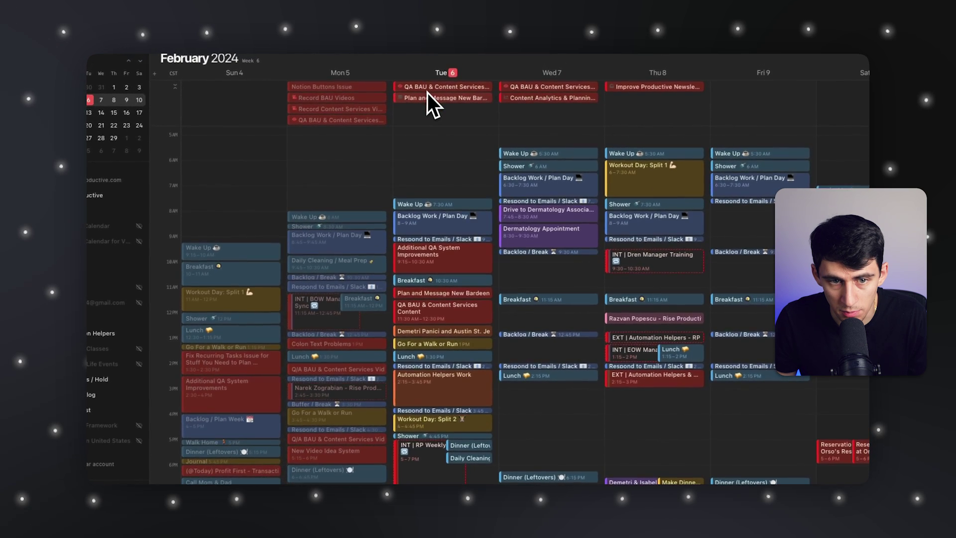
{"action": "left_click_drag", "start_coordinate": [427, 93], "coordinate": [384, 94]}
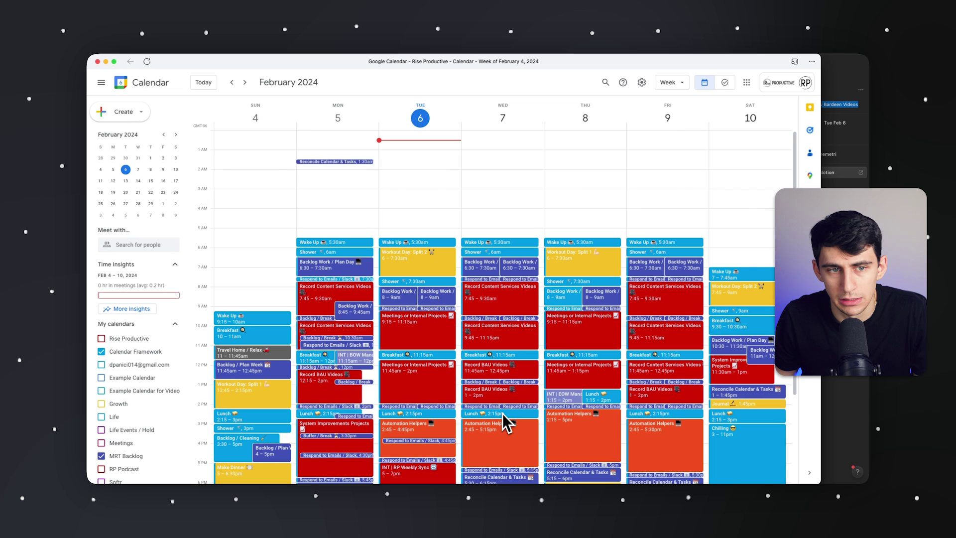
- In Google Calendar, view the Rise Productive calendar in place of Calendar Framework, and switch back to Morgen
{"action": "scroll", "coordinate": [409, 234], "scroll_direction": "down", "scroll_amount": 3}
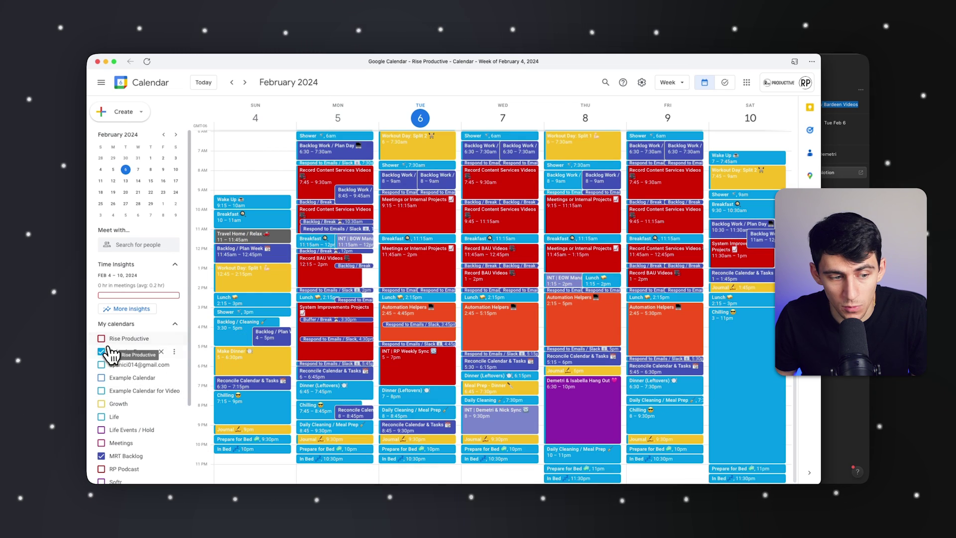
{"action": "left_click", "coordinate": [102, 353]}
{"action": "left_click", "coordinate": [101, 338]}
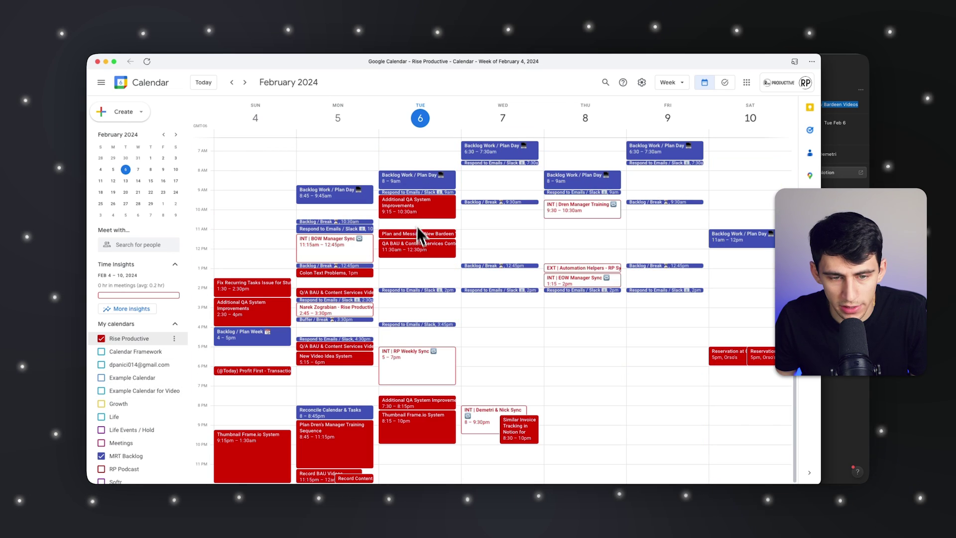
{"action": "mouse_move", "coordinate": [483, 480]}
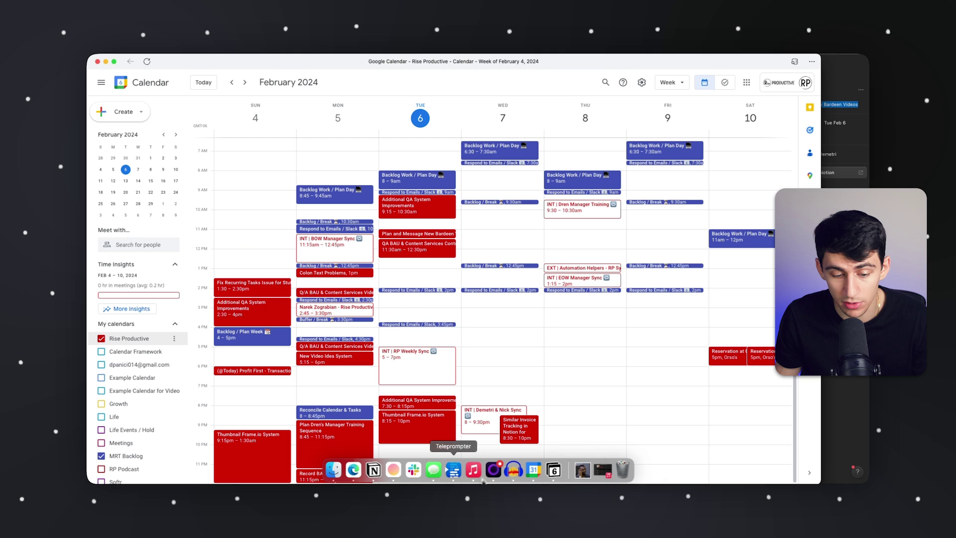
{"action": "left_click", "coordinate": [402, 474]}
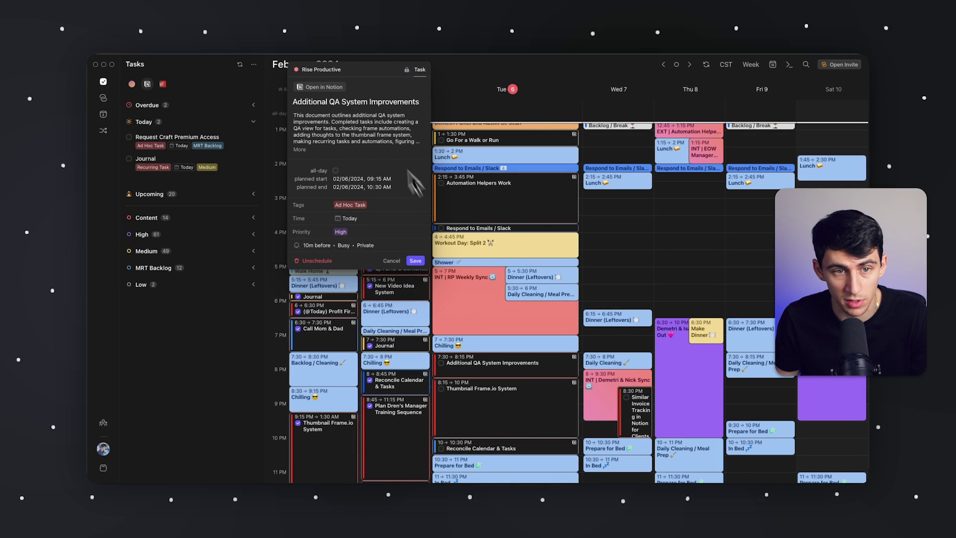
- Switch to Google Calendar, show Calendar Framework instead of Rise Productive, and hide the MRT Backlog calendar
{"action": "key", "text": "super+Tab"}
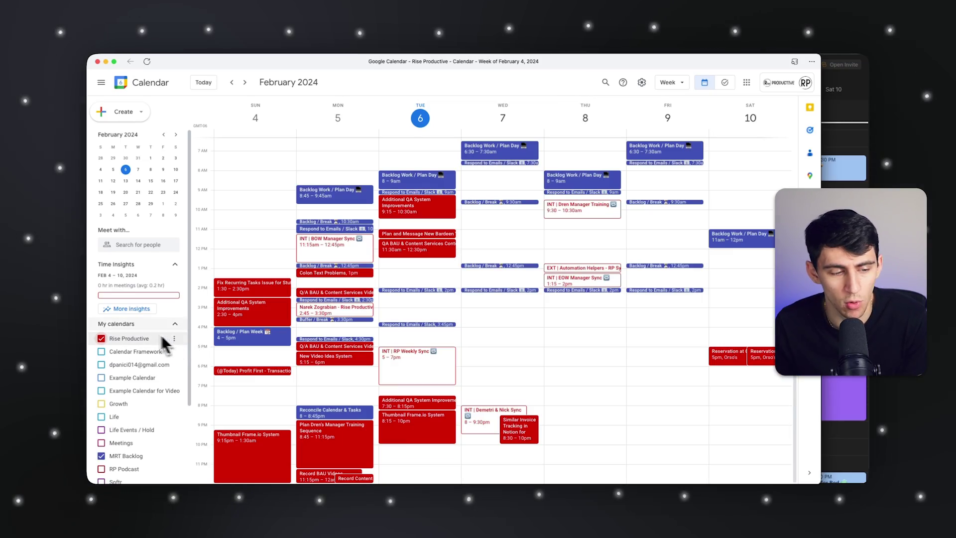
{"action": "left_click", "coordinate": [127, 338]}
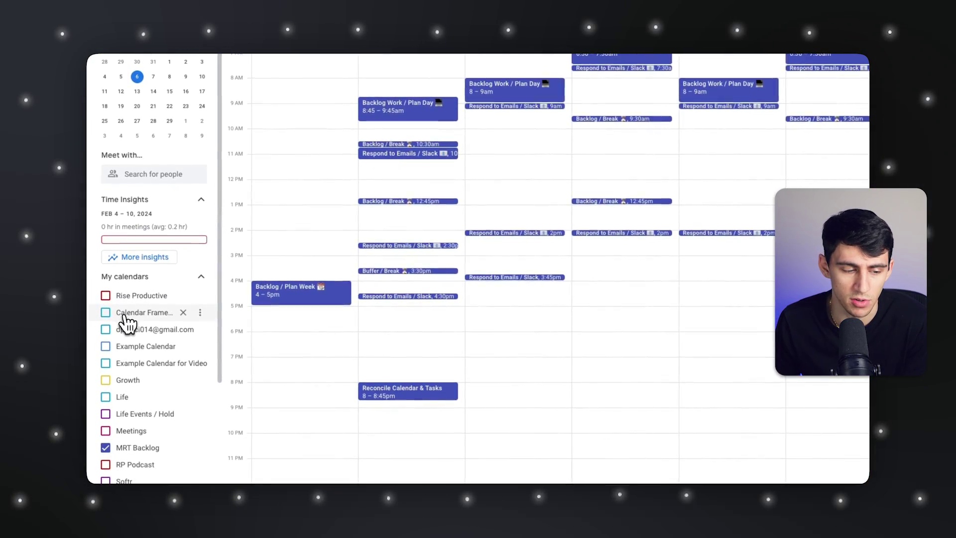
{"action": "left_click", "coordinate": [124, 315]}
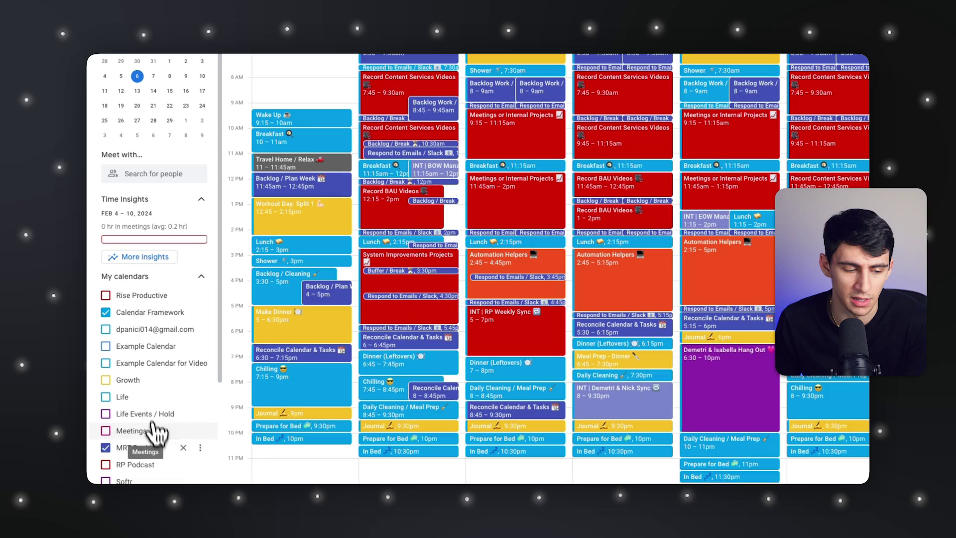
{"action": "left_click", "coordinate": [148, 447]}
- Switch to Morgen and view the Group by choices in the Notion task list's display options
{"action": "mouse_move", "coordinate": [564, 479]}
{"action": "left_click", "coordinate": [385, 468]}
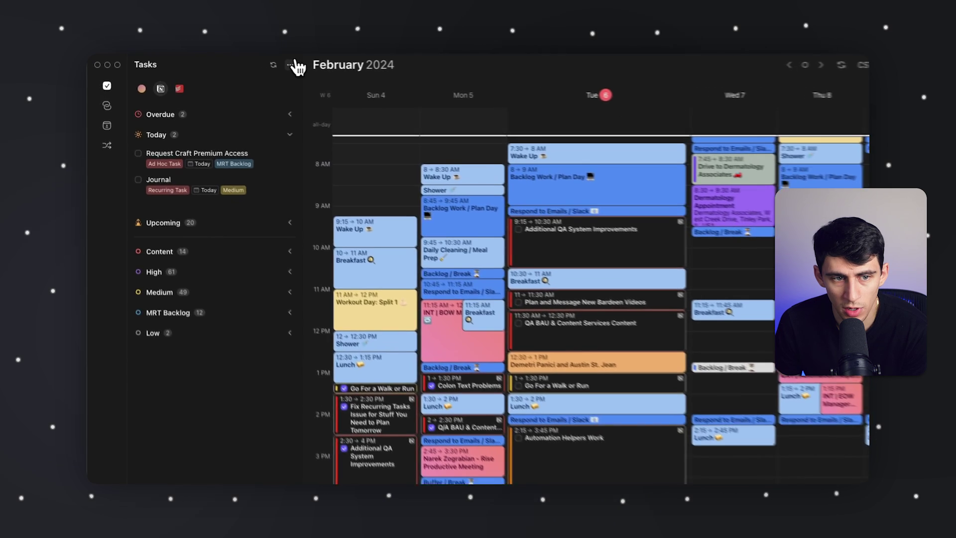
{"action": "left_click", "coordinate": [253, 64]}
{"action": "left_click", "coordinate": [406, 138]}
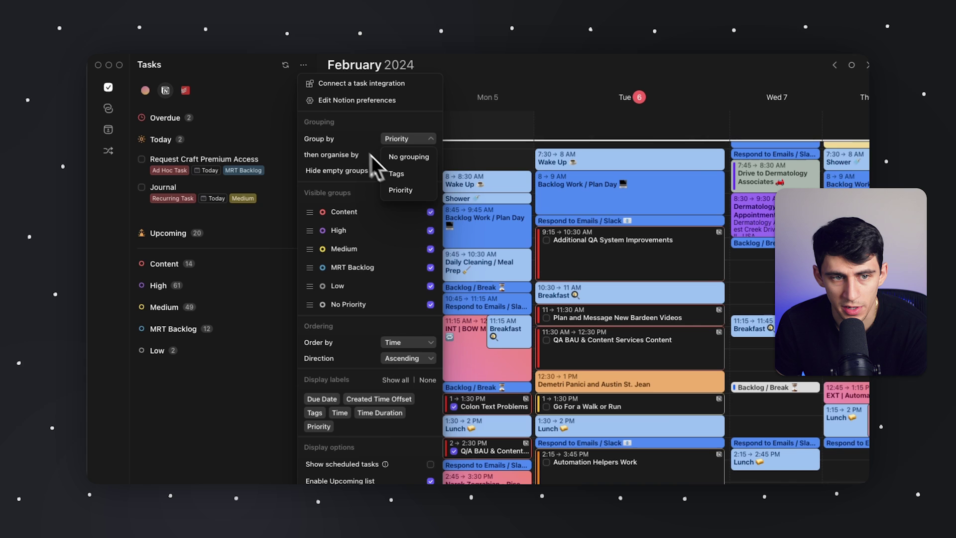
{"action": "left_click", "coordinate": [349, 136]}
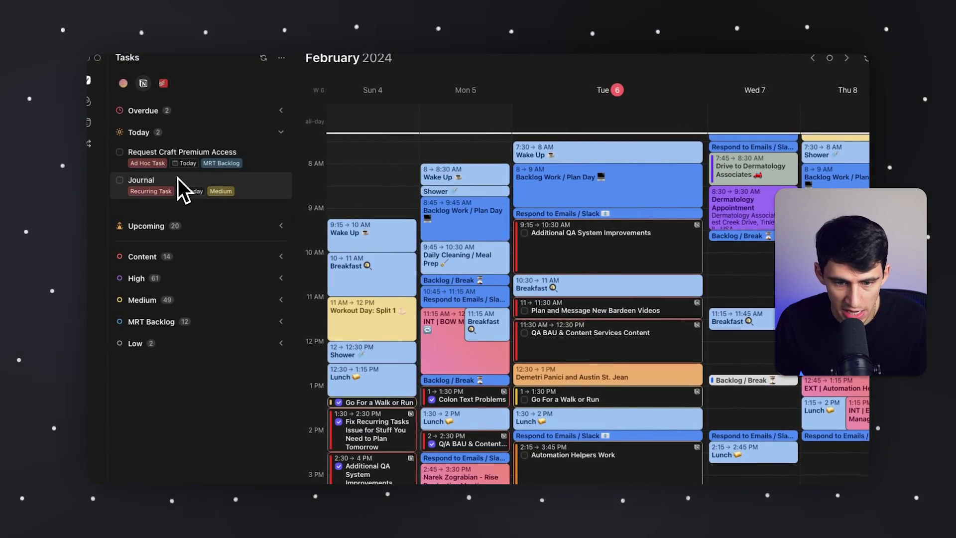
- Schedule the Journal task on Tuesday between the Go For a Walk or Run block and Lunch
{"action": "scroll", "coordinate": [715, 351], "scroll_direction": "down", "scroll_amount": 6}
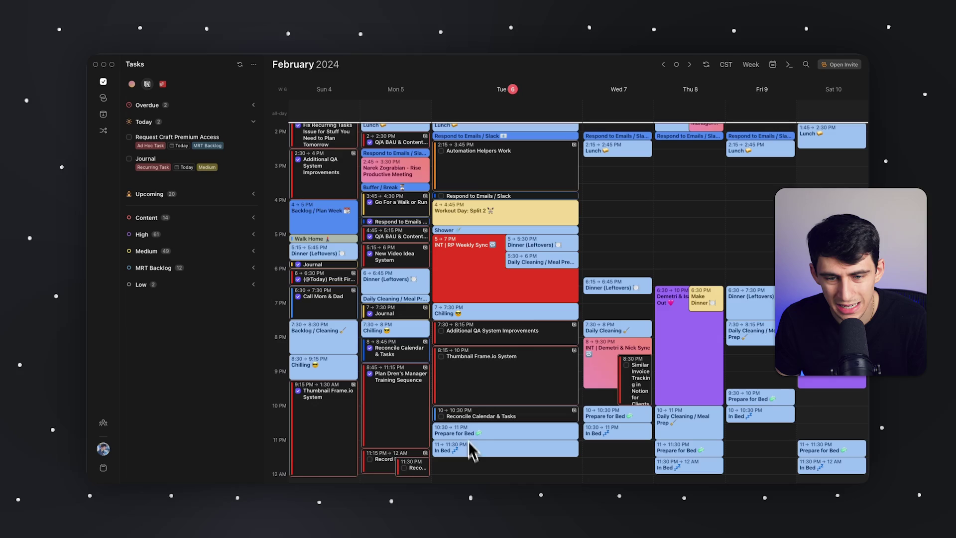
{"action": "scroll", "coordinate": [463, 399], "scroll_direction": "up", "scroll_amount": 3}
{"action": "scroll", "coordinate": [463, 282], "scroll_direction": "up", "scroll_amount": 4}
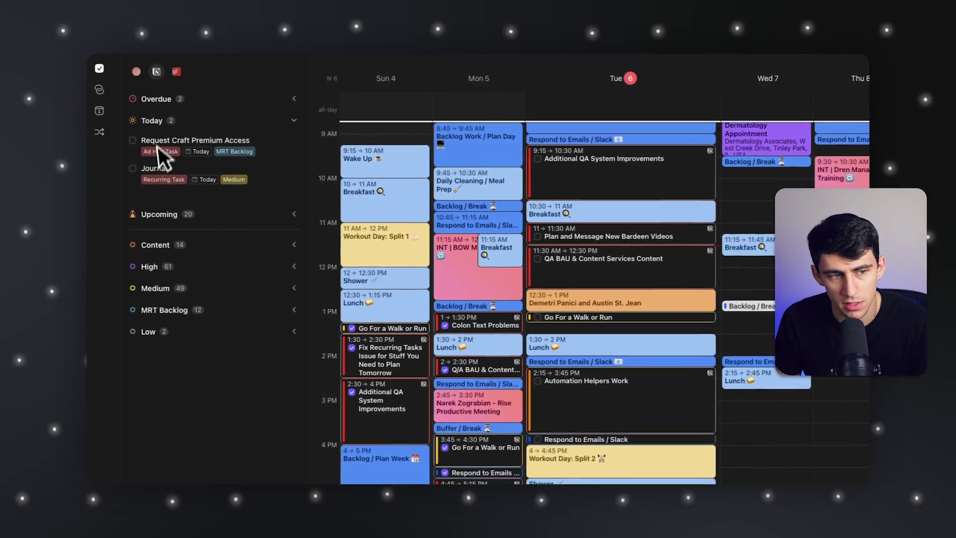
{"action": "left_click_drag", "start_coordinate": [171, 168], "coordinate": [540, 332]}
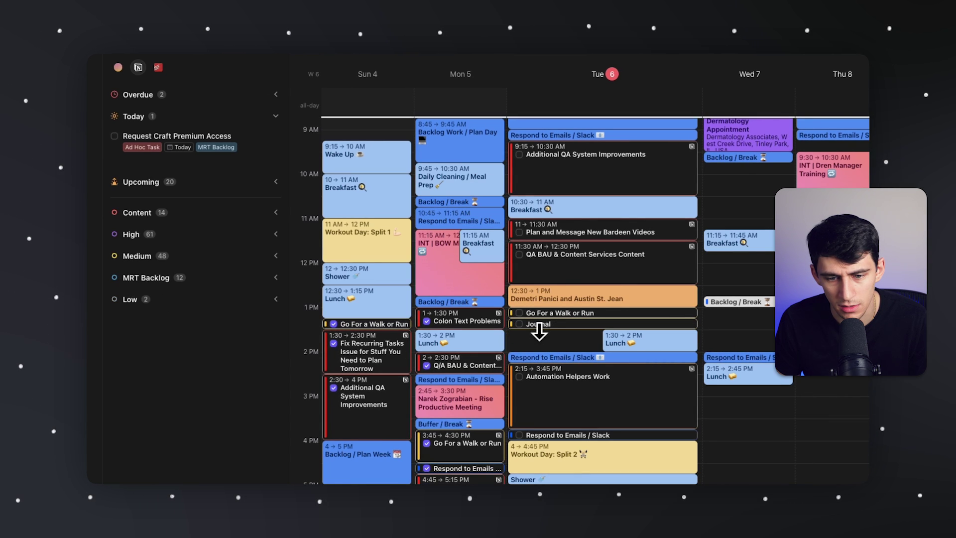
- Schedule the Request Craft Premium Access task on Tuesday from 8:45 to 9:00 AM
{"action": "scroll", "coordinate": [578, 274], "scroll_direction": "up", "scroll_amount": 10}
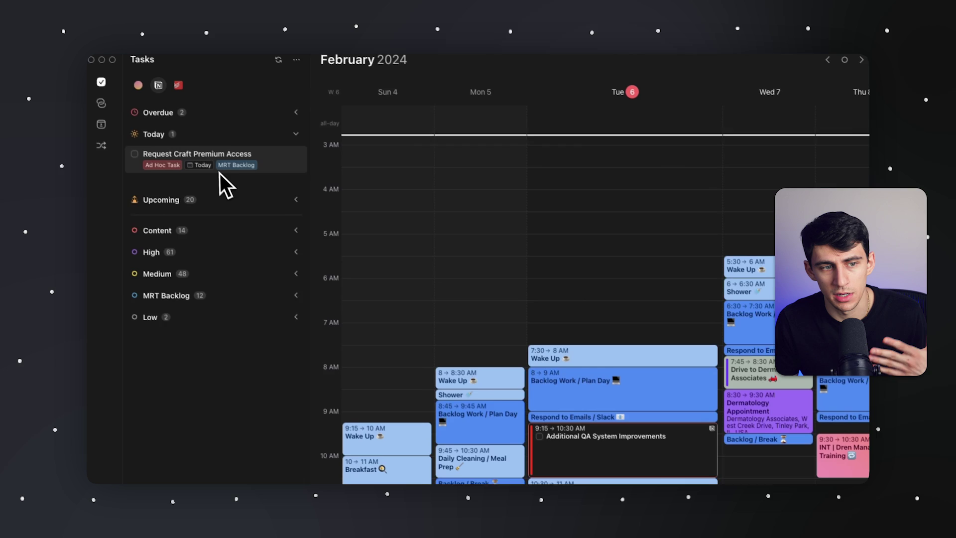
{"action": "left_click_drag", "start_coordinate": [214, 164], "coordinate": [602, 413]}
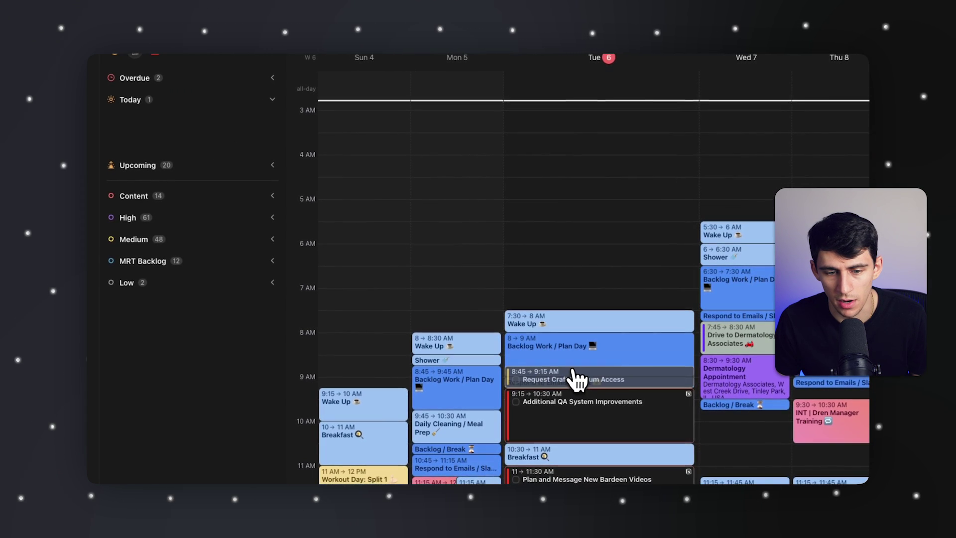
{"action": "left_click_drag", "start_coordinate": [578, 378], "coordinate": [633, 373]}
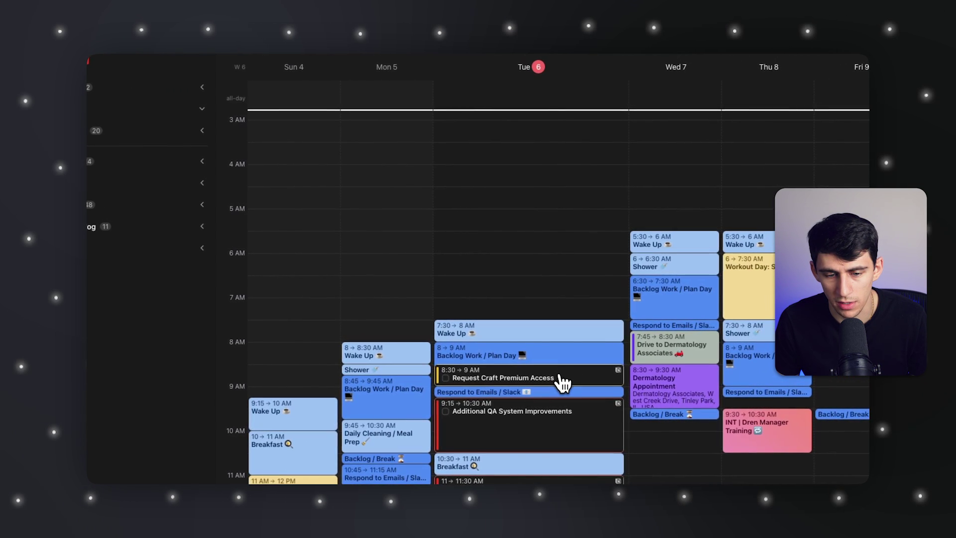
{"action": "left_click_drag", "start_coordinate": [538, 387], "coordinate": [558, 382]}
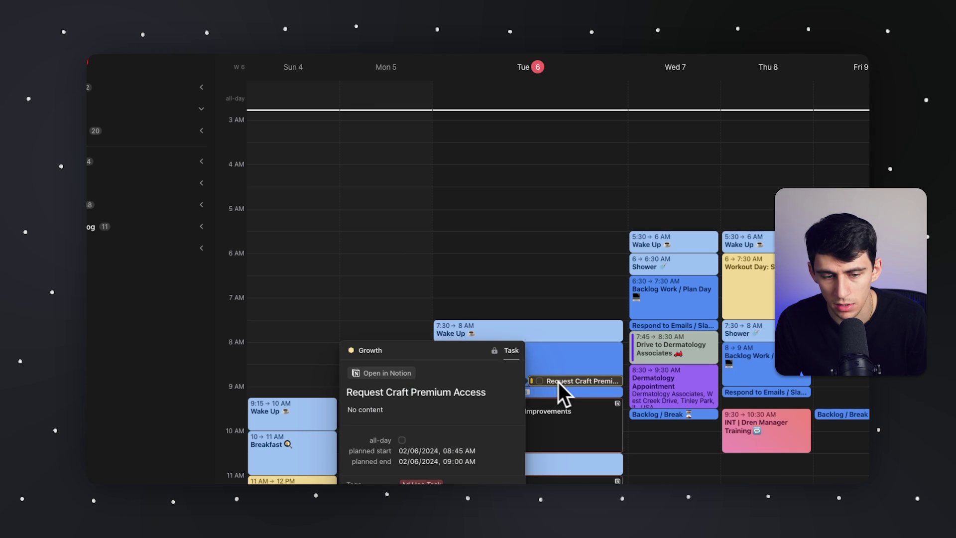
- Move the Request Craft Premium Access block to the MRT Backlog calendar and end Tuesday's Backlog Work / Plan Day at 8:45 AM
{"action": "left_click", "coordinate": [374, 353]}
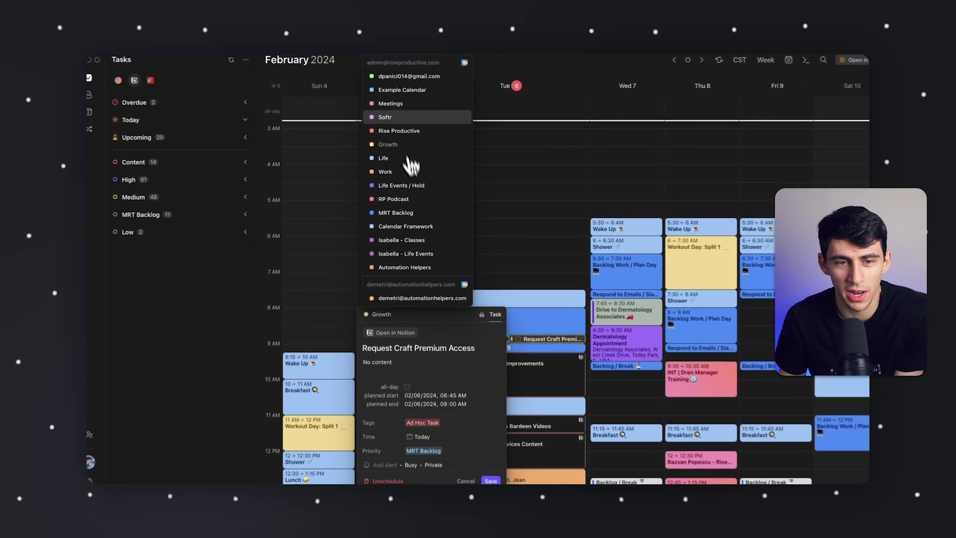
{"action": "left_click", "coordinate": [397, 210]}
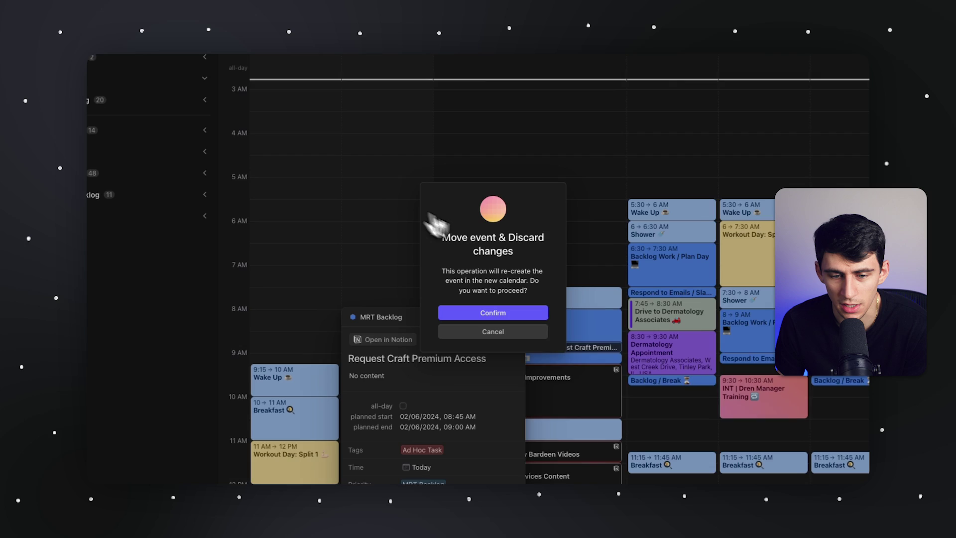
{"action": "left_click", "coordinate": [476, 304]}
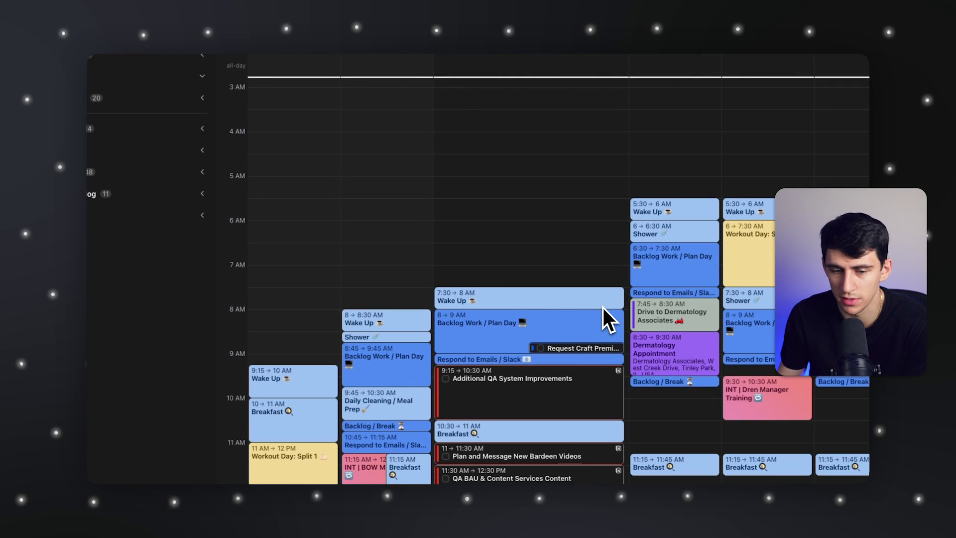
{"action": "left_click", "coordinate": [455, 344]}
{"action": "left_click_drag", "start_coordinate": [461, 353], "coordinate": [461, 343]}
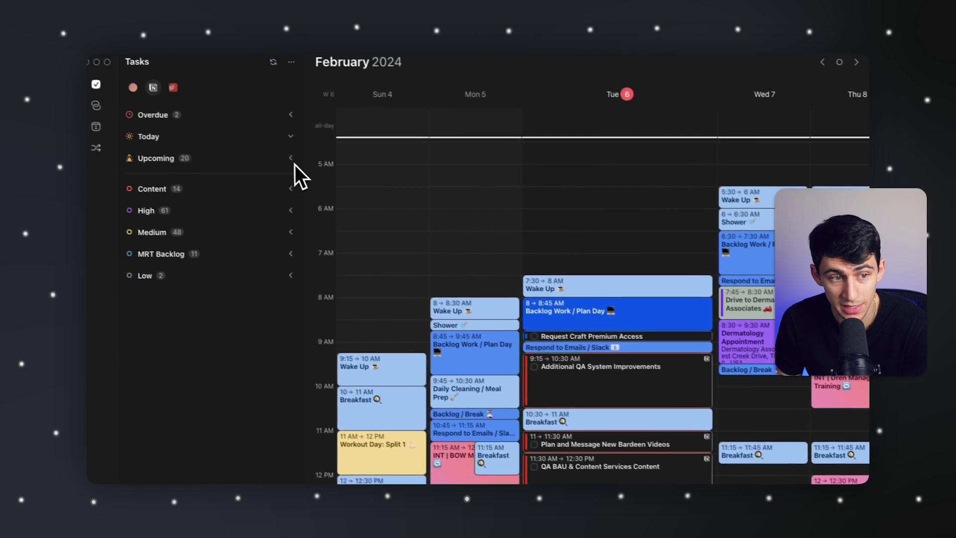
- Expand the Upcoming task list and schedule its QA BAU & Content Services Content task on Wednesday the 7th
{"action": "left_click", "coordinate": [147, 134]}
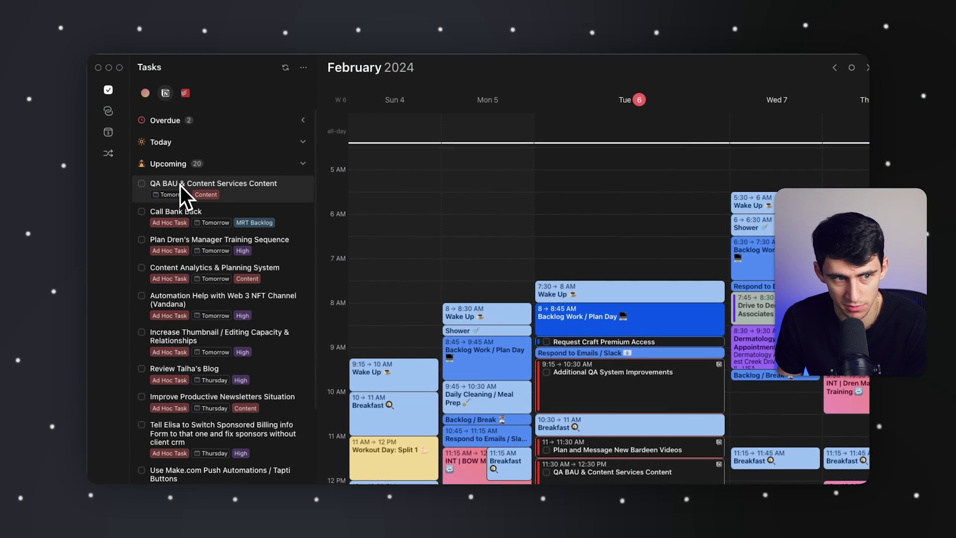
{"action": "left_click_drag", "start_coordinate": [238, 184], "coordinate": [581, 400]}
{"action": "scroll", "coordinate": [582, 402], "scroll_direction": "down", "scroll_amount": 1}
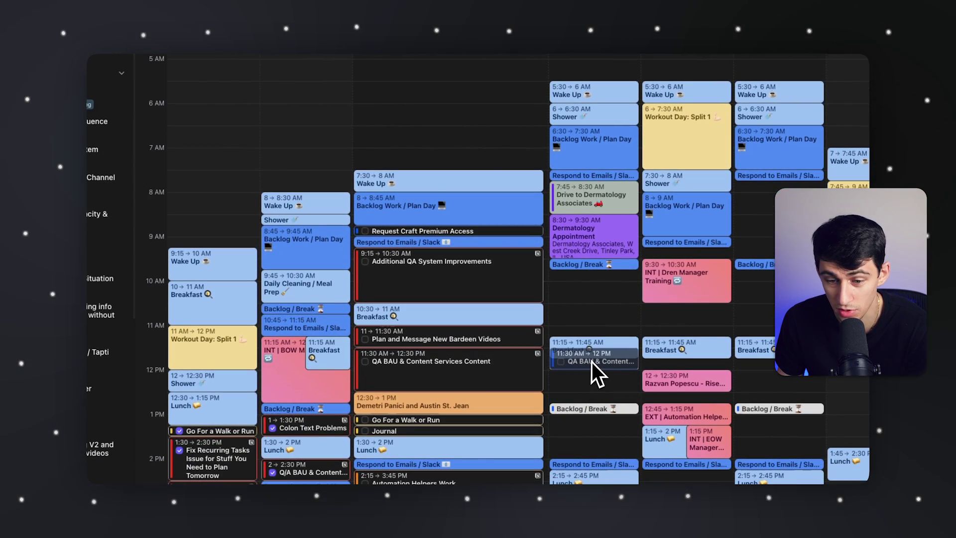